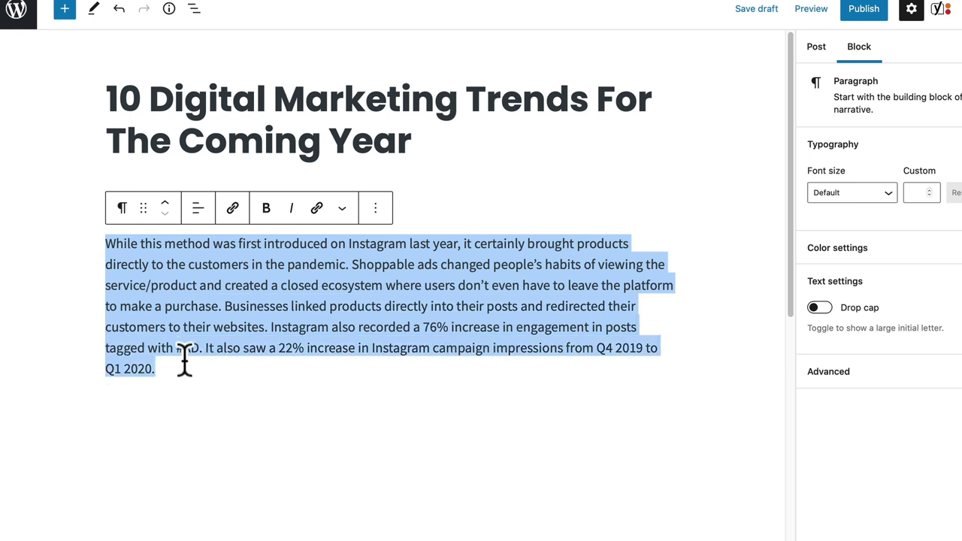
Step: Transform the pasted paragraph about Instagram shoppable ads into a quote block
click(122, 208)
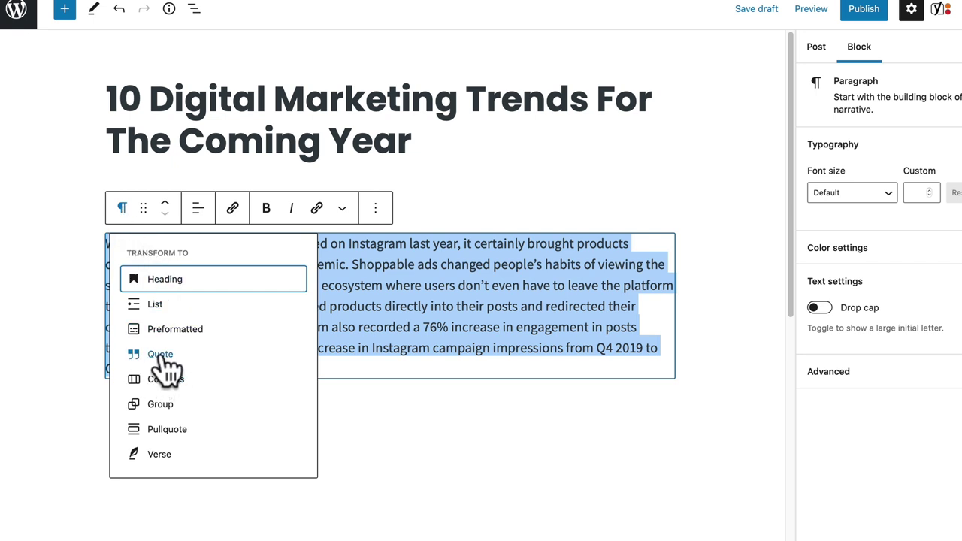
click(160, 355)
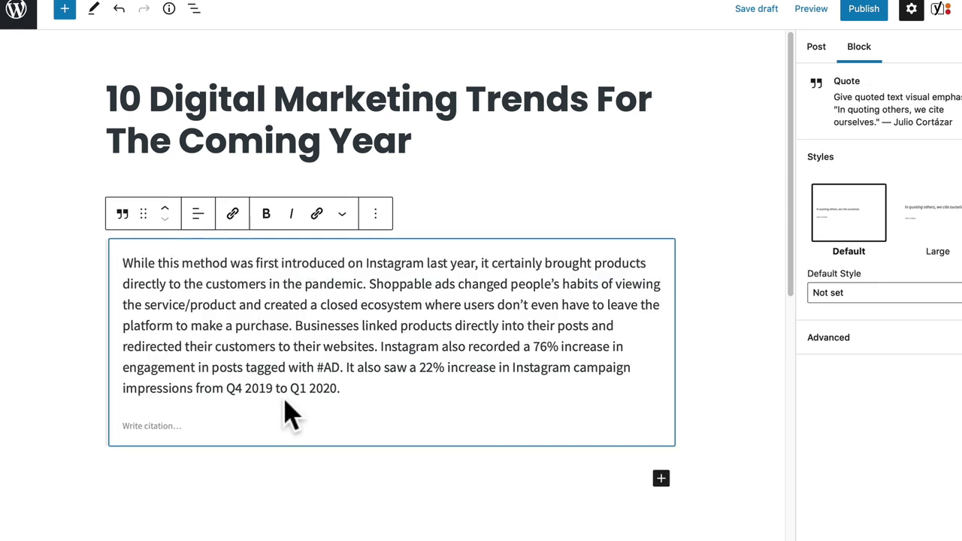
click(269, 496)
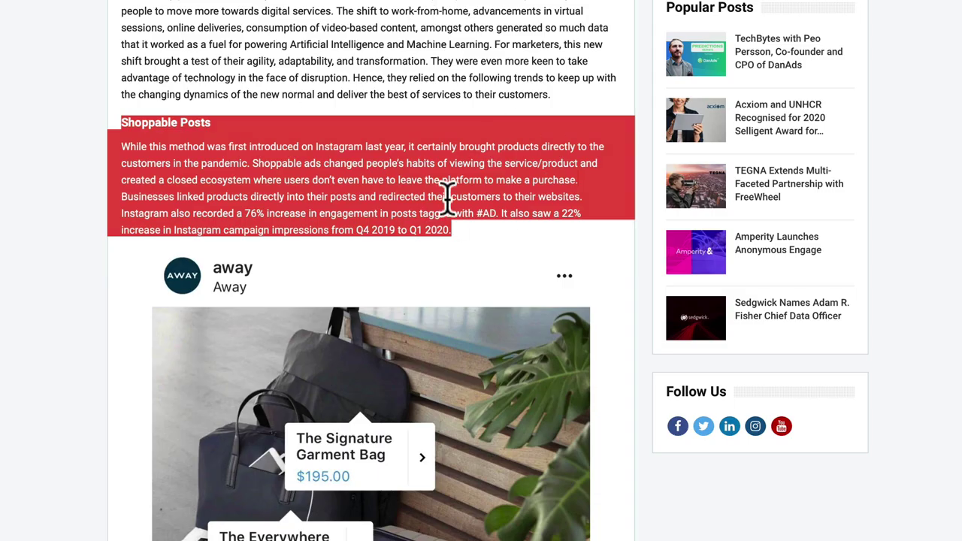
Step: Go back over the original MarTech Series article and add a "Source" line at the end of the Shoppable Posts quote
scroll(447, 197, up, 3)
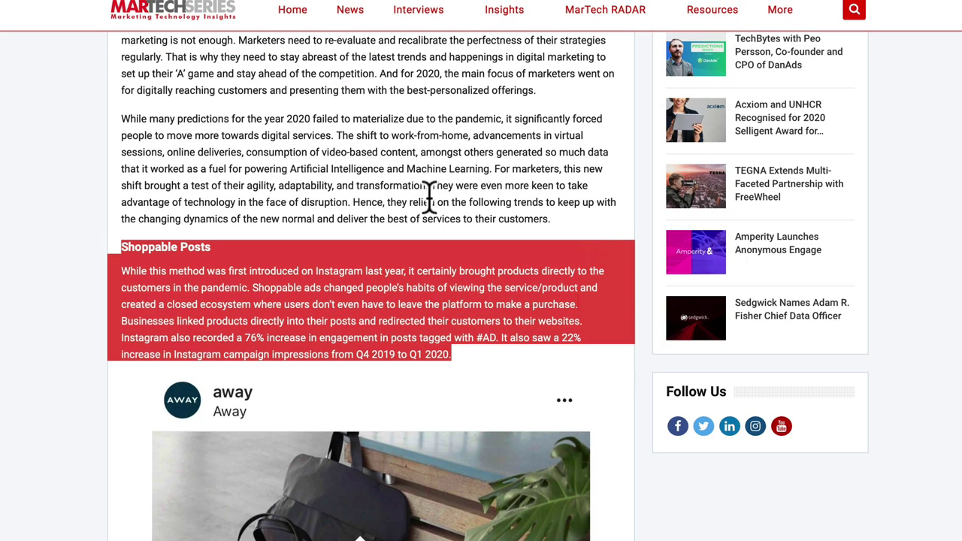
scroll(397, 397, down, 2)
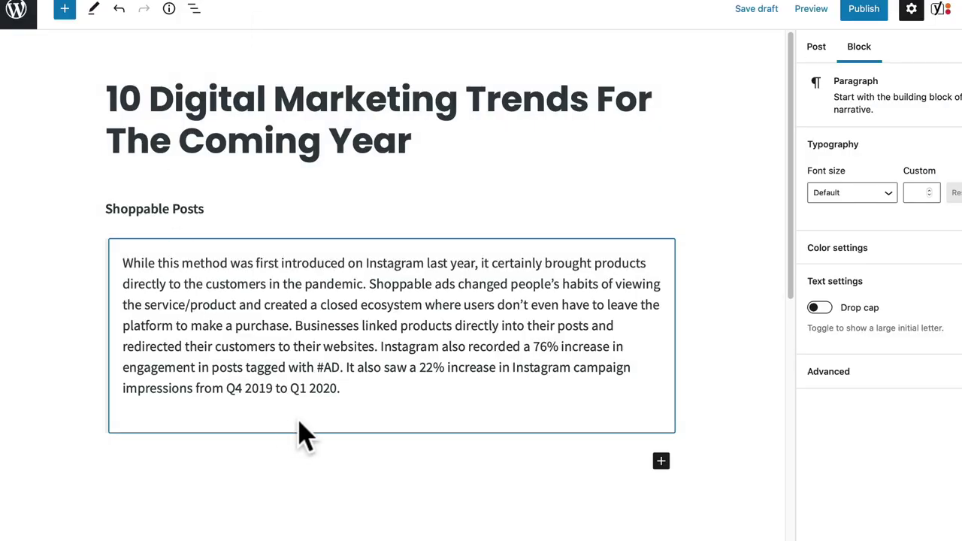
click(357, 423)
key(Return)
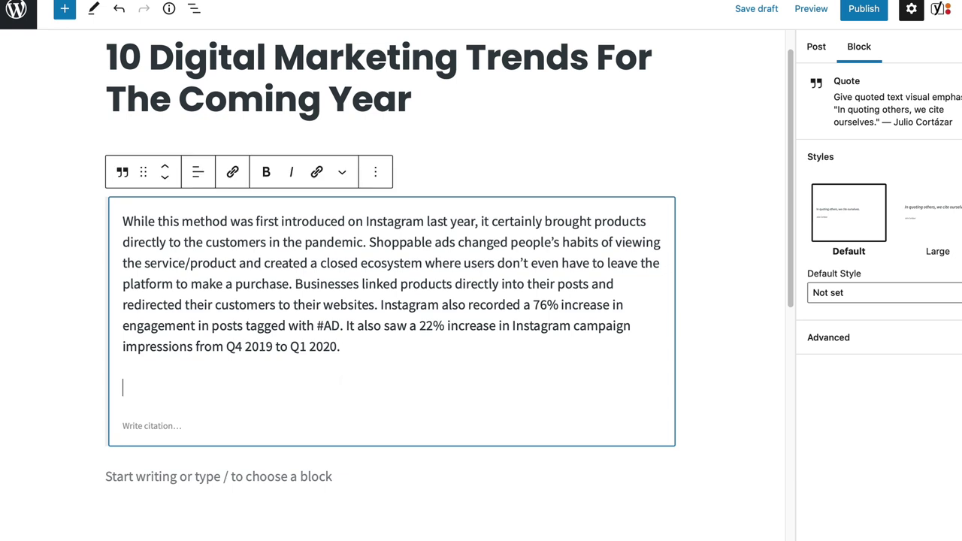
text(Source)
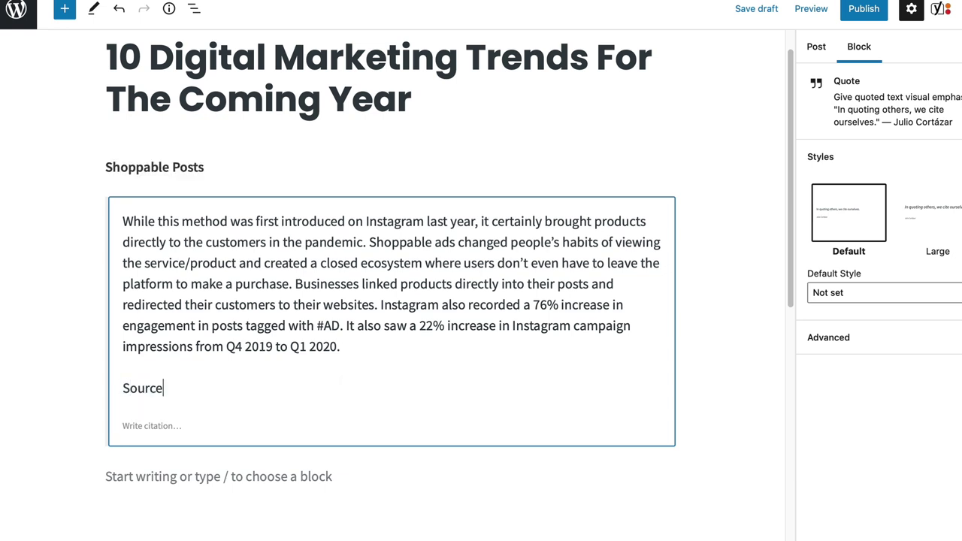
drag(163, 387, 117, 387)
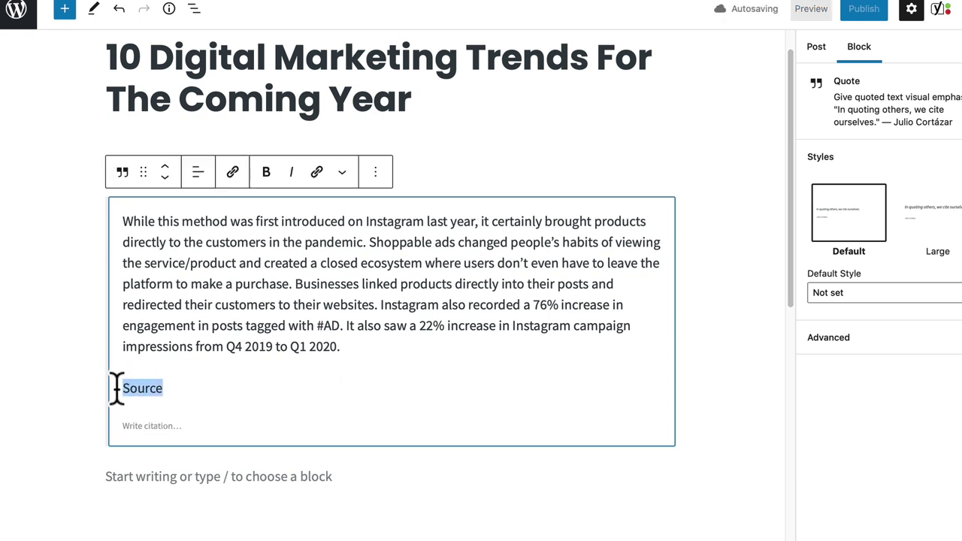
click(316, 172)
text(https://martechseries.com/sales-marketing/top-digital-marketing-trends-2020/)
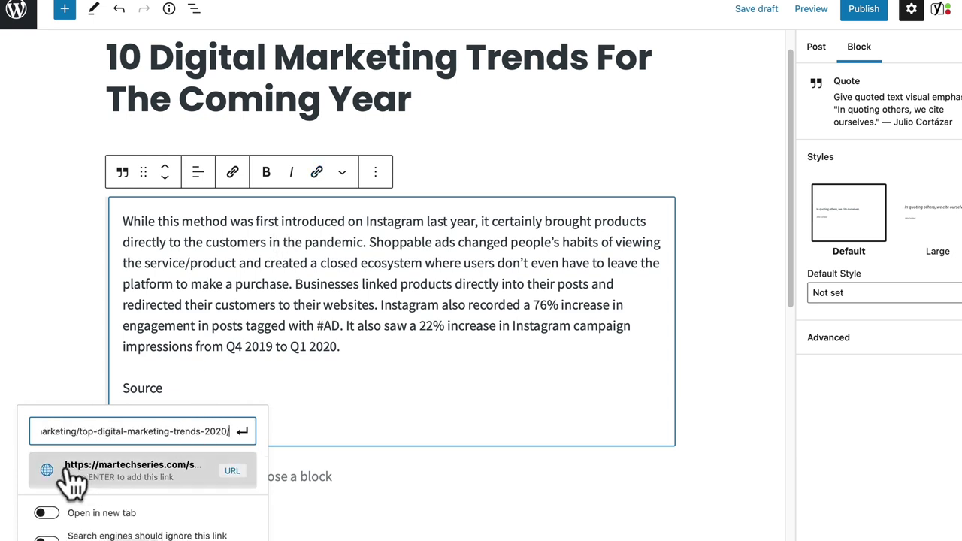
click(47, 512)
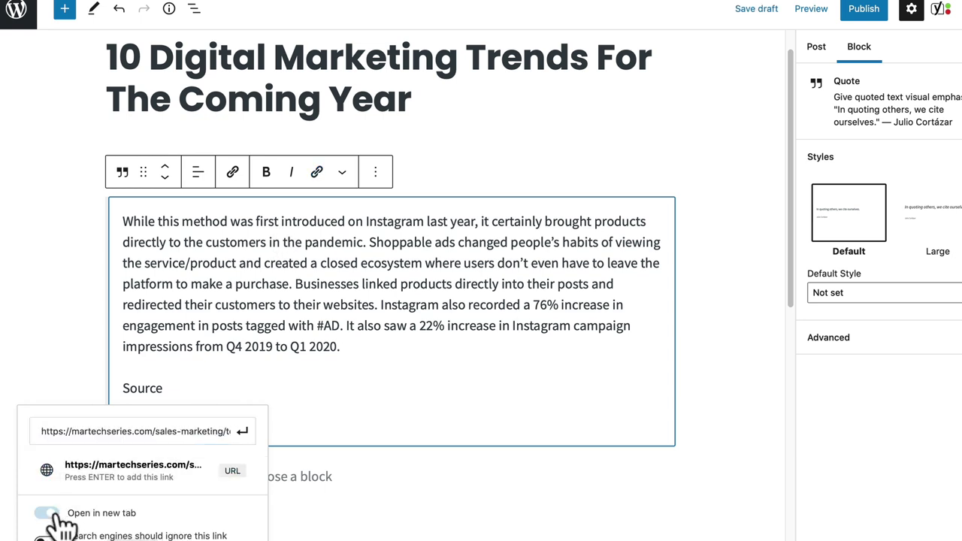
click(236, 474)
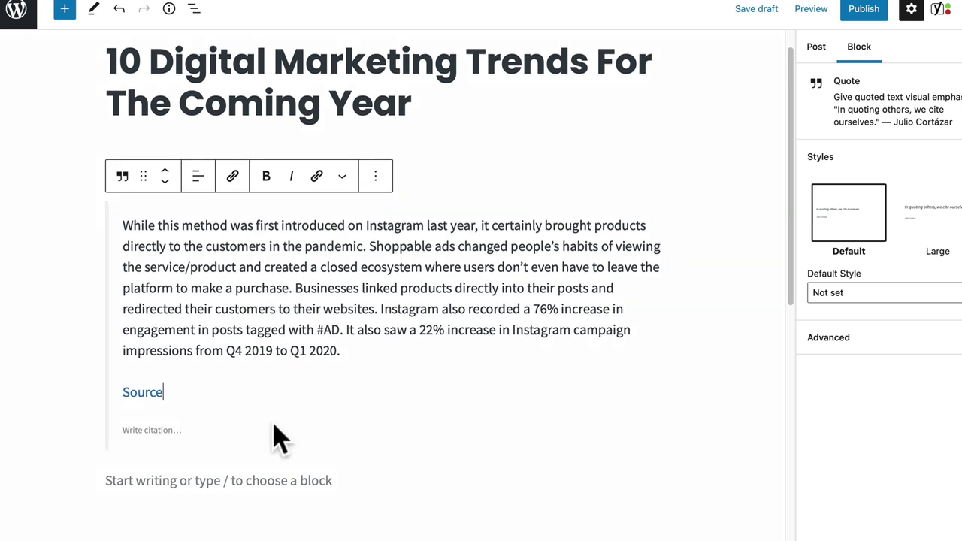
Step: Below the quote, write "Add some original content here. So maybe just a couple of sentences on why YOU think this is important."
scroll(263, 496, up, 1)
click(290, 511)
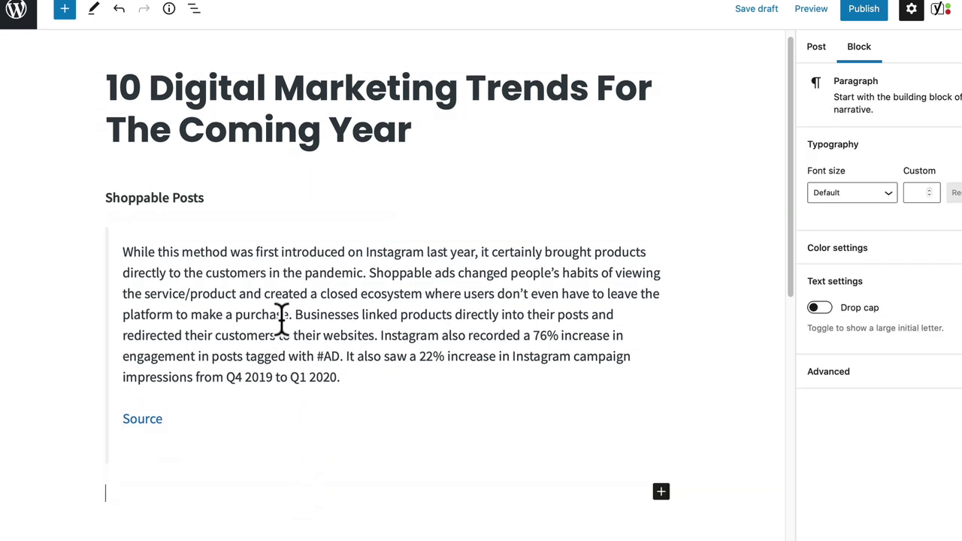
text(Add some or)
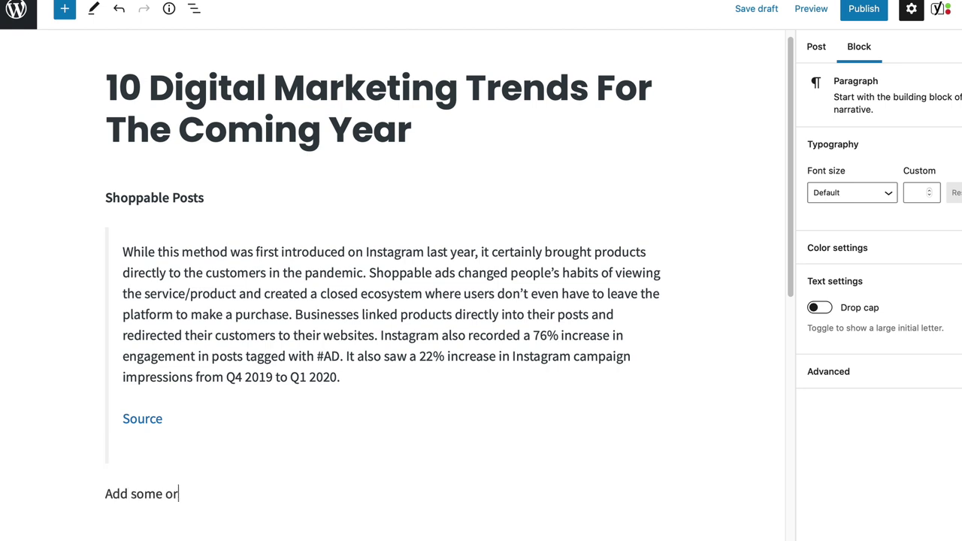
text(iginal content h)
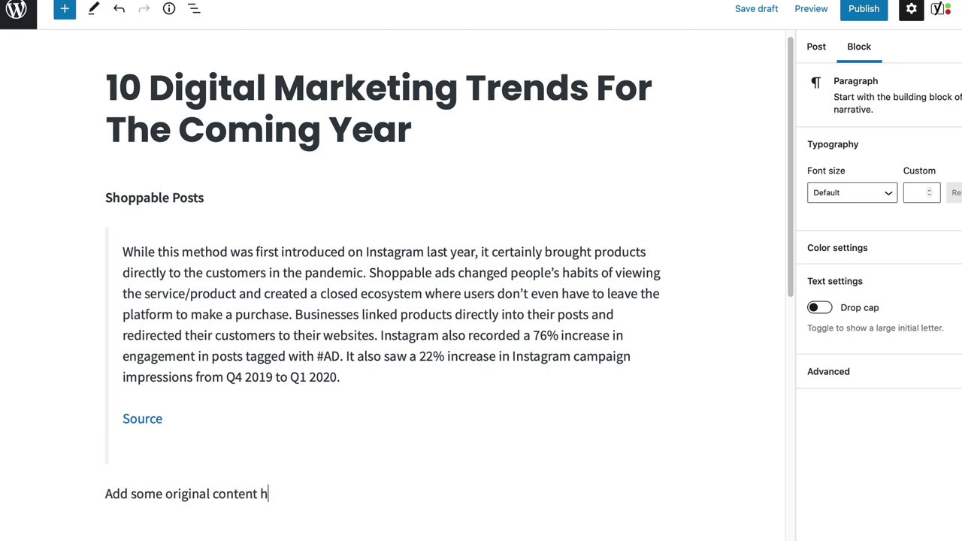
text(ere. So maybe just a couple of sentences on why YOU think this is important.)
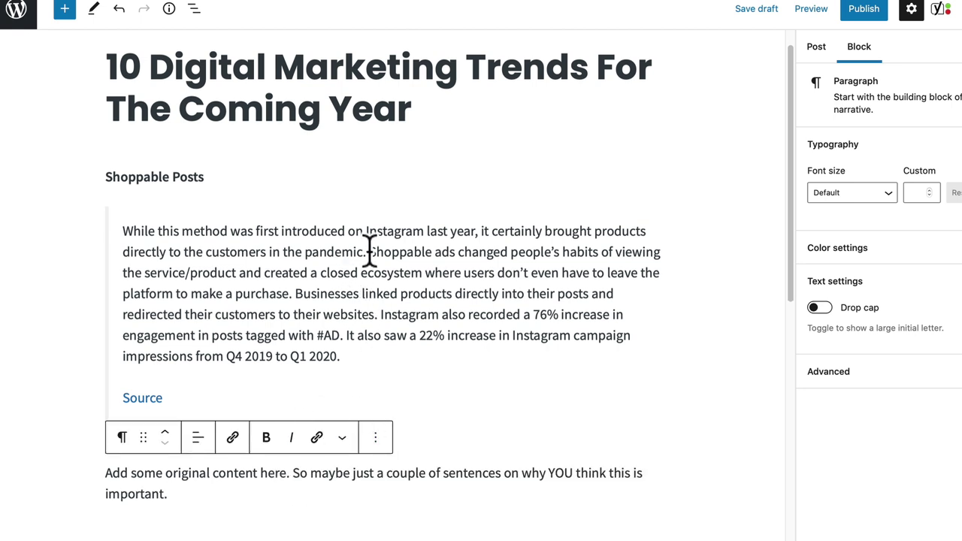
Step: Browse the Econsultancy trends article, then insert a copied "Video" section with its three paragraphs below the original-content note in the WordPress draft
scroll(369, 252, up, 1)
click(499, 2)
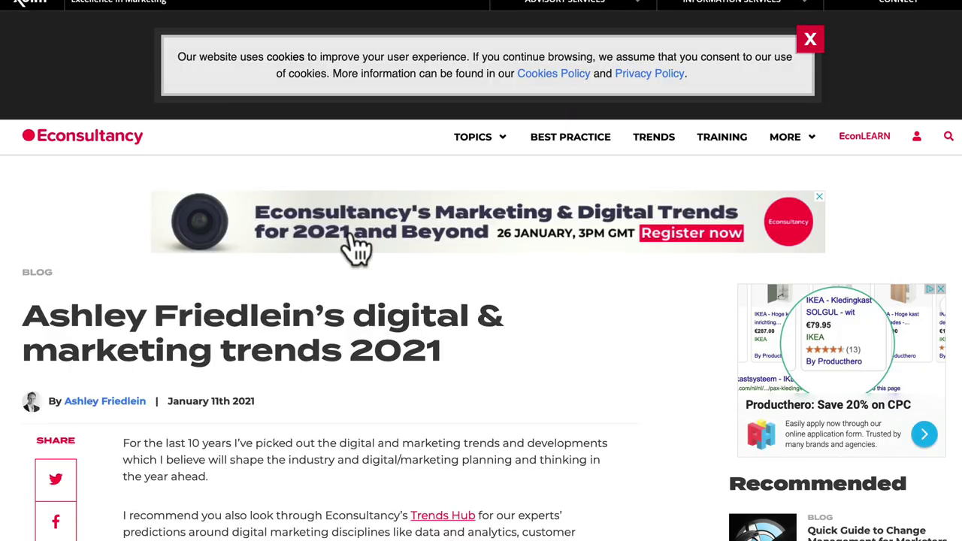
scroll(418, 417, down, 5)
scroll(418, 417, down, 12)
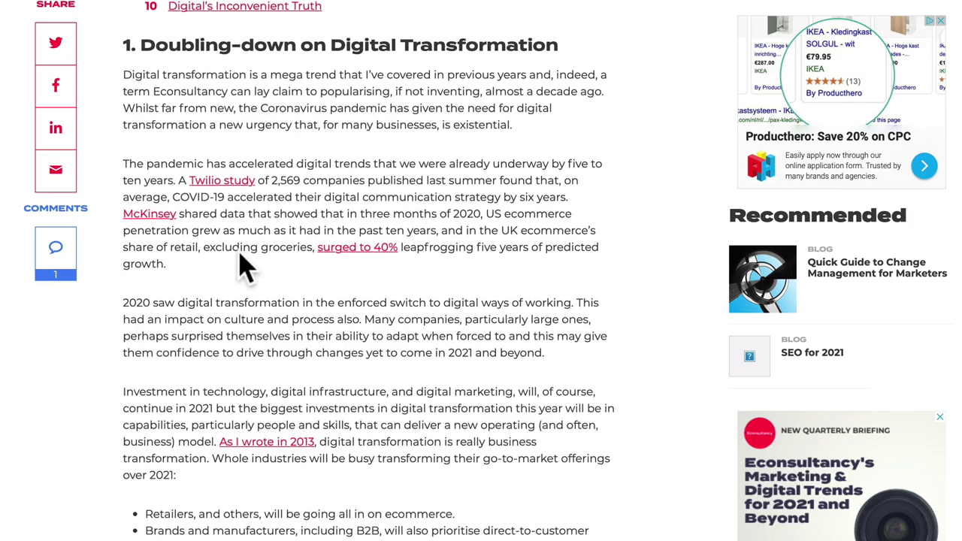
scroll(255, 343, down, 1)
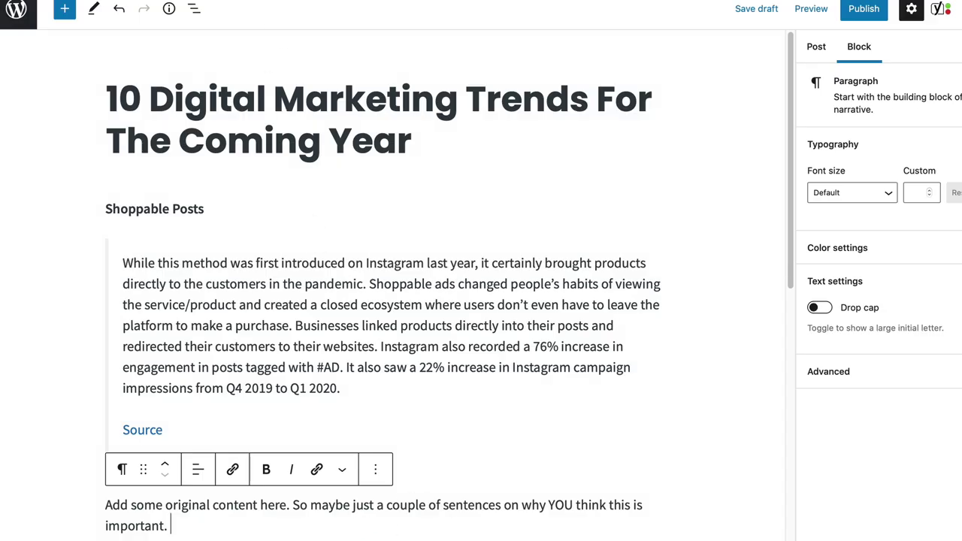
key(Return)
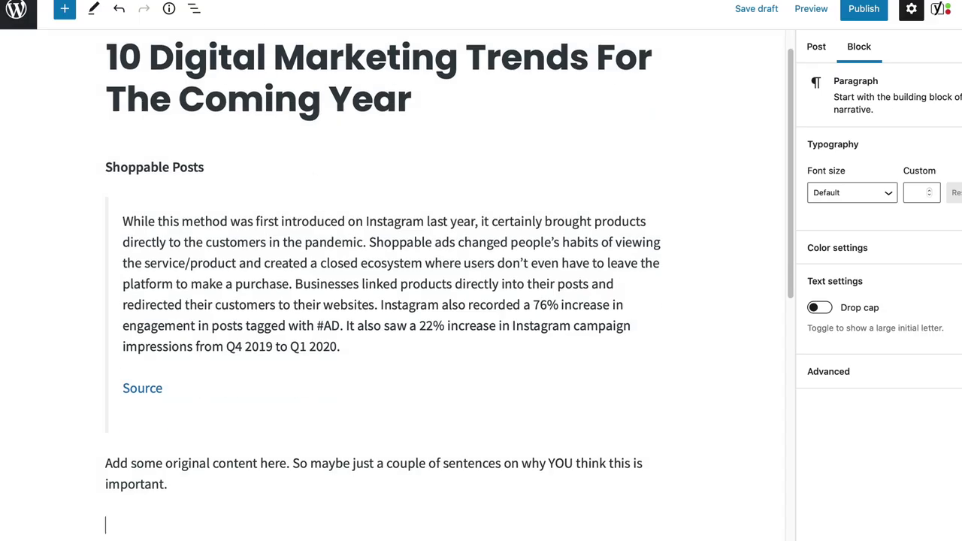
text(Video Visual content like videos is gaining more traffic than any content. It is because audiences have less patience and retention rate that video content retains them to their seat. A two-minute video grasps more attention than an eight page article in terms of engagement and delivery. However, as a digital marketer, it is not mandatory to know video production and editing. At least a basic knowledge on filming the content is a great place to start. Using authoring software like ActivePresenter saves time and at the end, provides quality content.)
Step: Turn the three paragraphs under the Video heading into one quote block ending with a linked "Source" line
scroll(361, 338, up, 3)
click(200, 317)
drag(108, 367, 553, 511)
click(124, 340)
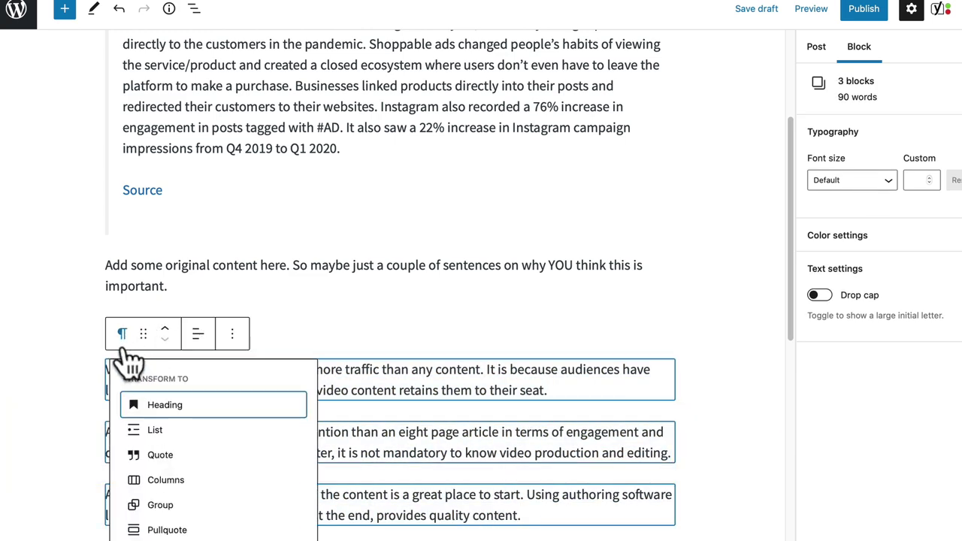
click(169, 454)
scroll(269, 502, down, 3)
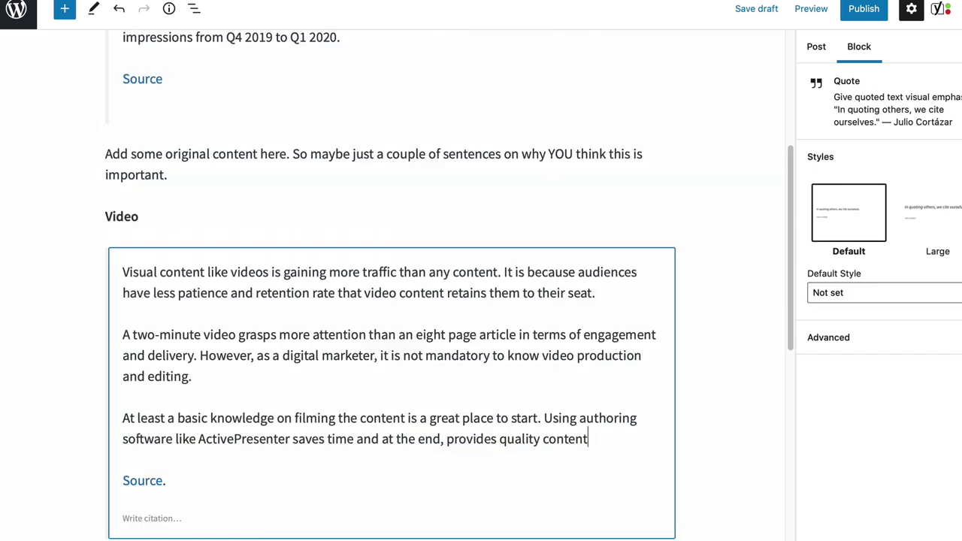
Step: Add a paragraph reading "Some original content here." below the Video quote
scroll(338, 524, down, 1)
click(228, 482)
key(Up)
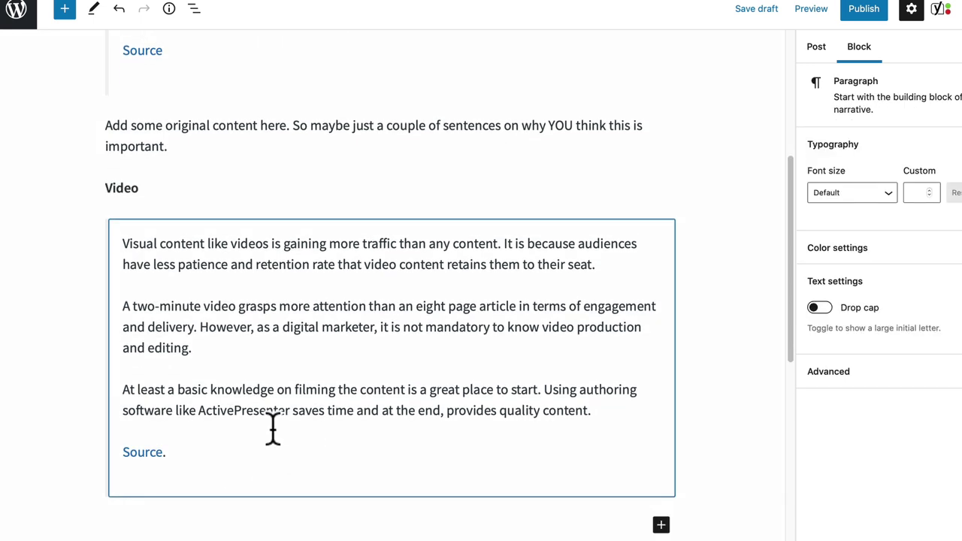
text(Some original content here.)
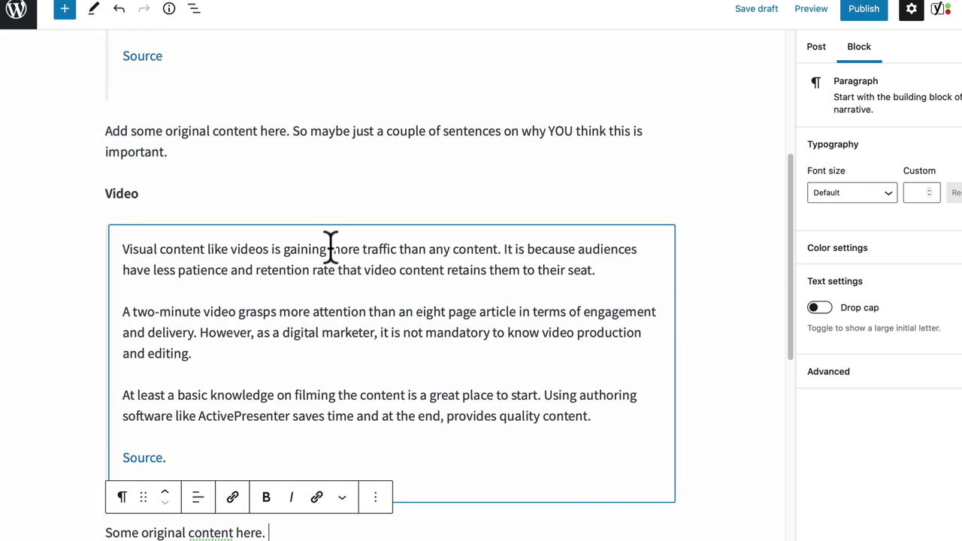
Step: Review the drafted post from its title through the Shoppable Posts and Video sections
scroll(323, 286, up, 3)
scroll(286, 279, up, 3)
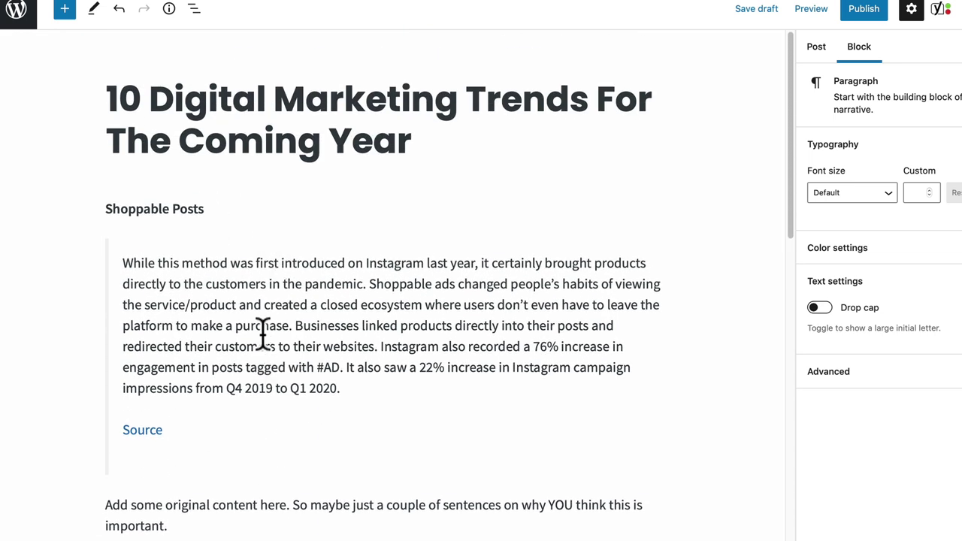
scroll(275, 481, down, 2)
scroll(275, 477, down, 5)
scroll(275, 477, up, 8)
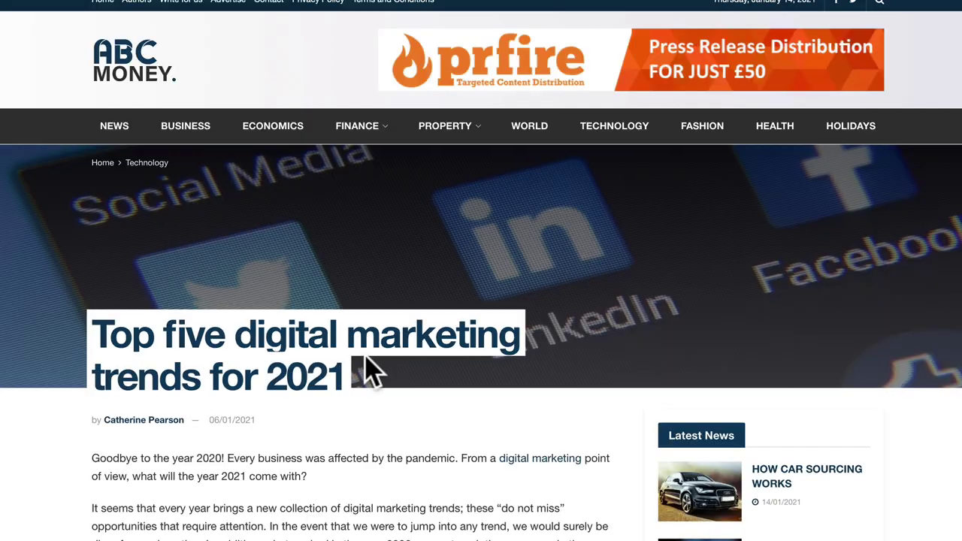
Step: Switch to the ABC Money and Forbes articles on 2021 digital marketing trends and examine the trends they describe
scroll(376, 369, down, 10)
scroll(355, 505, down, 4)
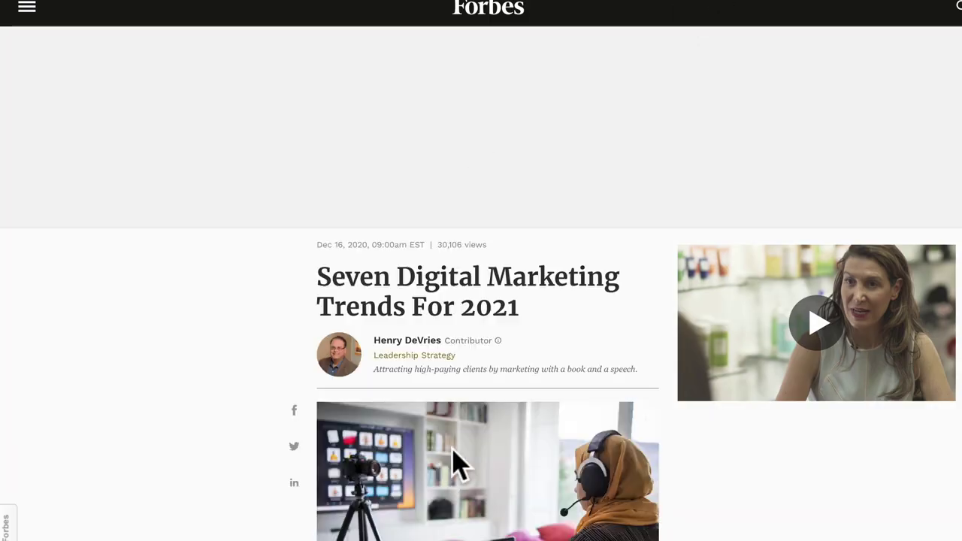
scroll(455, 463, down, 6)
scroll(455, 462, down, 10)
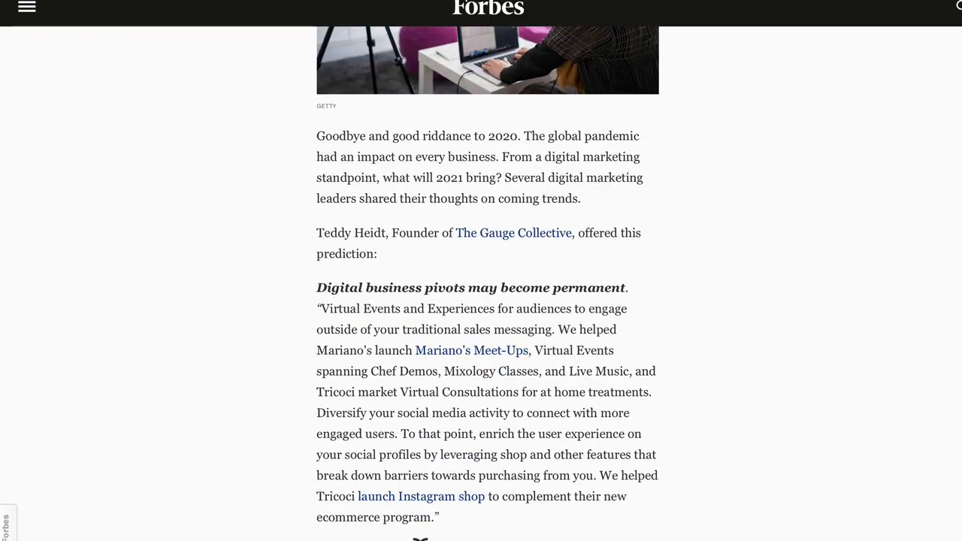
scroll(400, 496, down, 1)
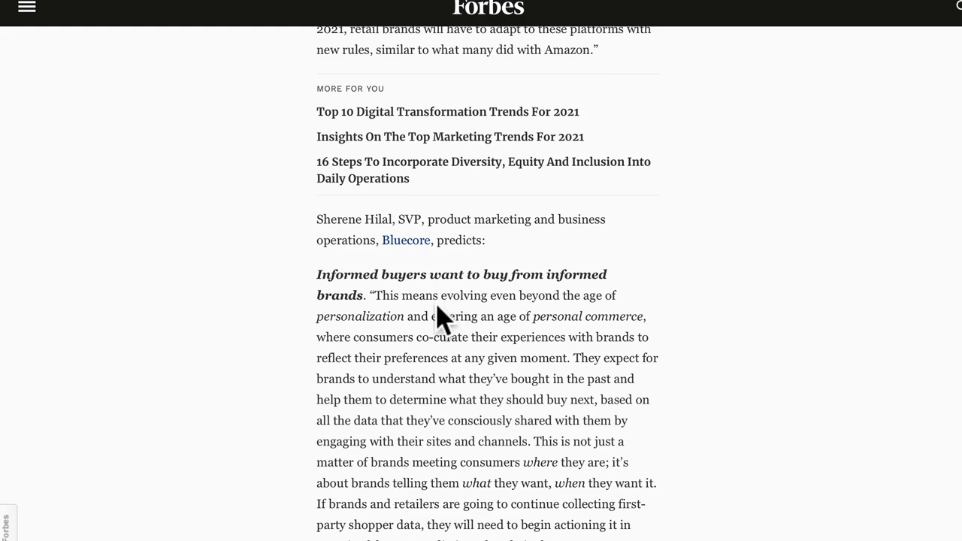
scroll(463, 411, down, 15)
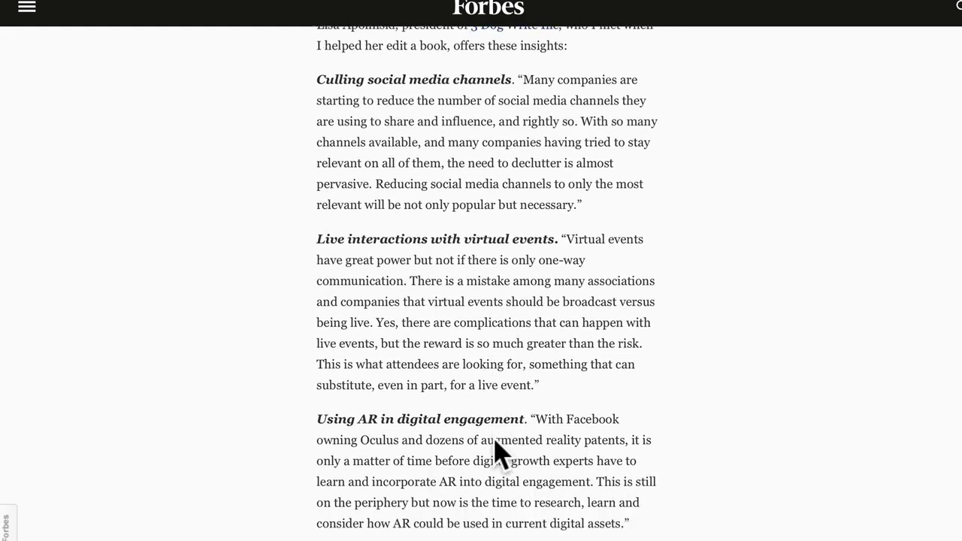
scroll(526, 350, up, 8)
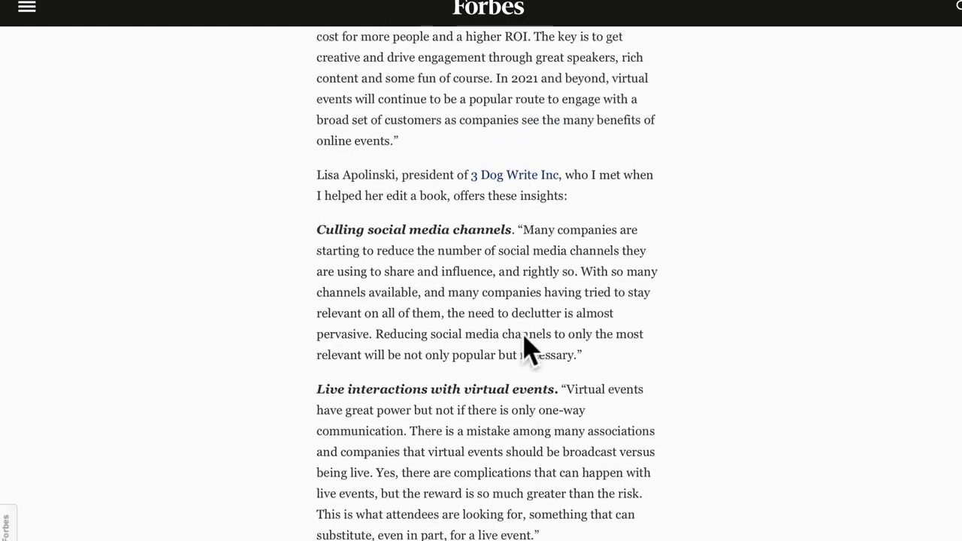
scroll(526, 350, up, 6)
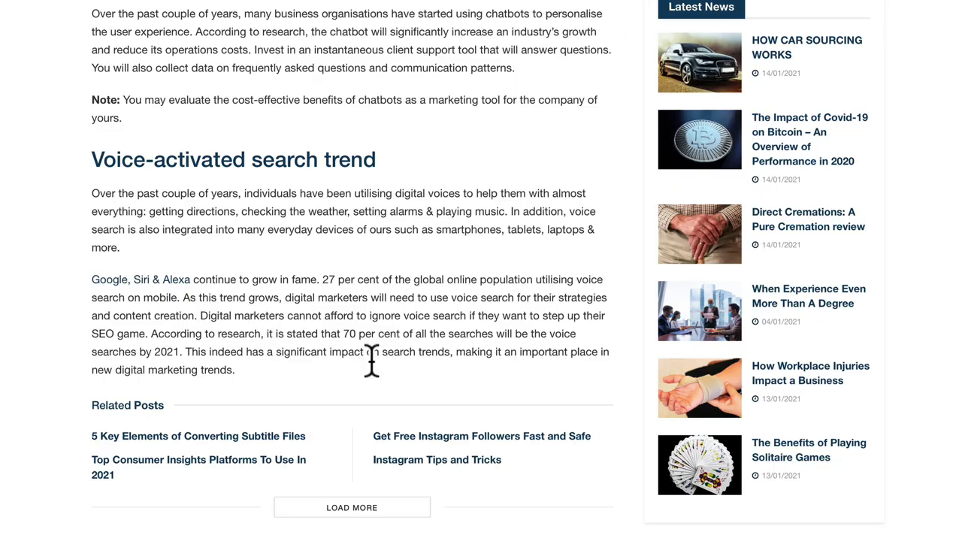
scroll(371, 361, up, 9)
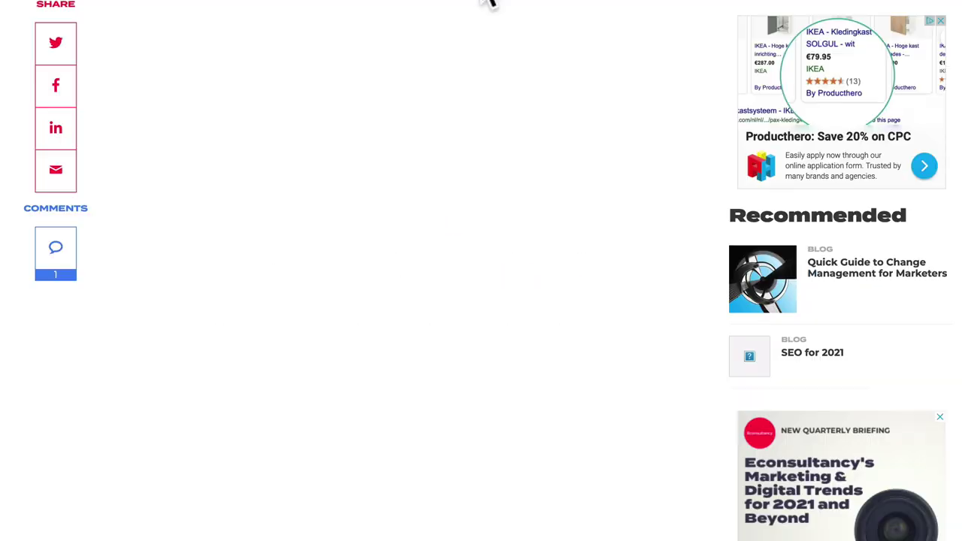
Step: Switch to the Econsultancy article and examine its ten digital and marketing trends for 2021
scroll(350, 450, down, 15)
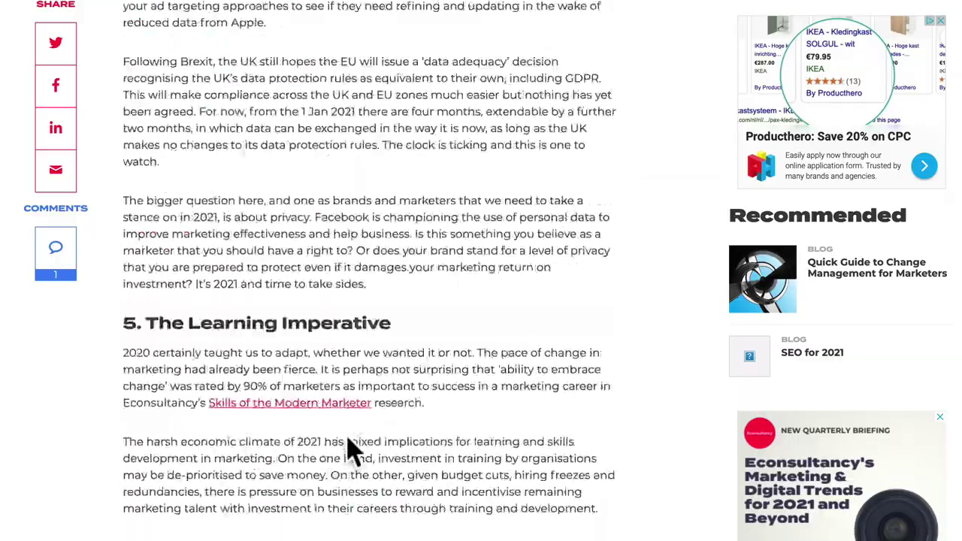
scroll(405, 451, down, 5)
scroll(408, 461, up, 18)
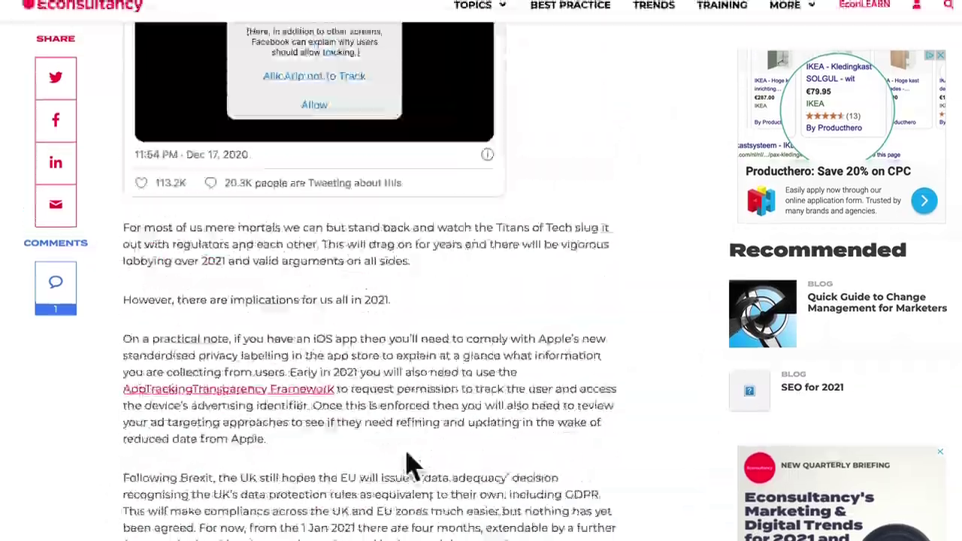
scroll(408, 461, up, 20)
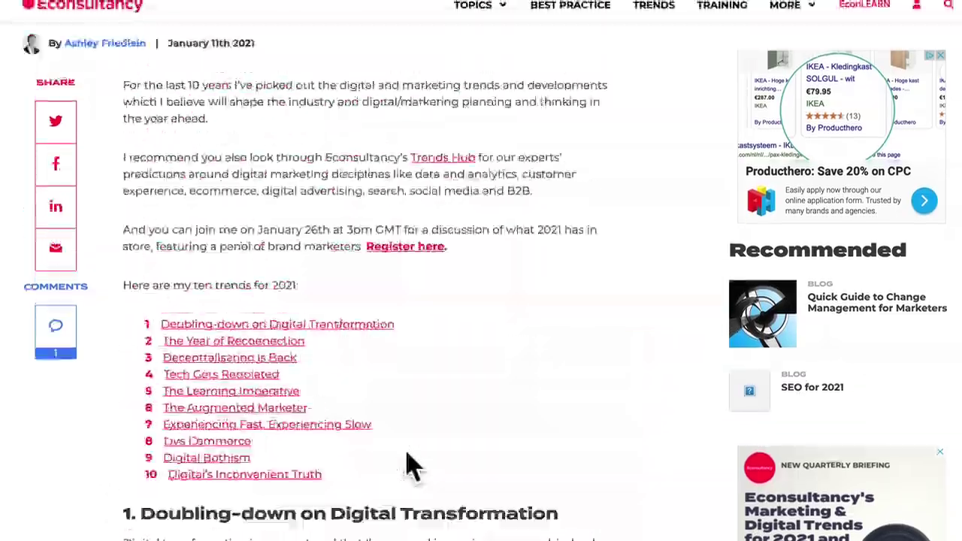
Step: Examine the Econsultancy article's headline, byline, introduction and the start of its trend list
scroll(43, 283, down, 3)
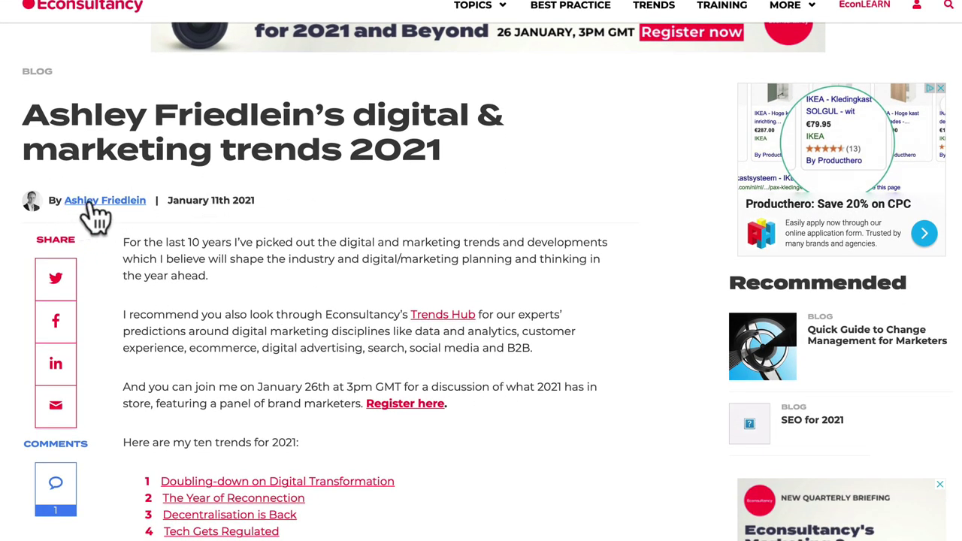
scroll(161, 290, down, 1)
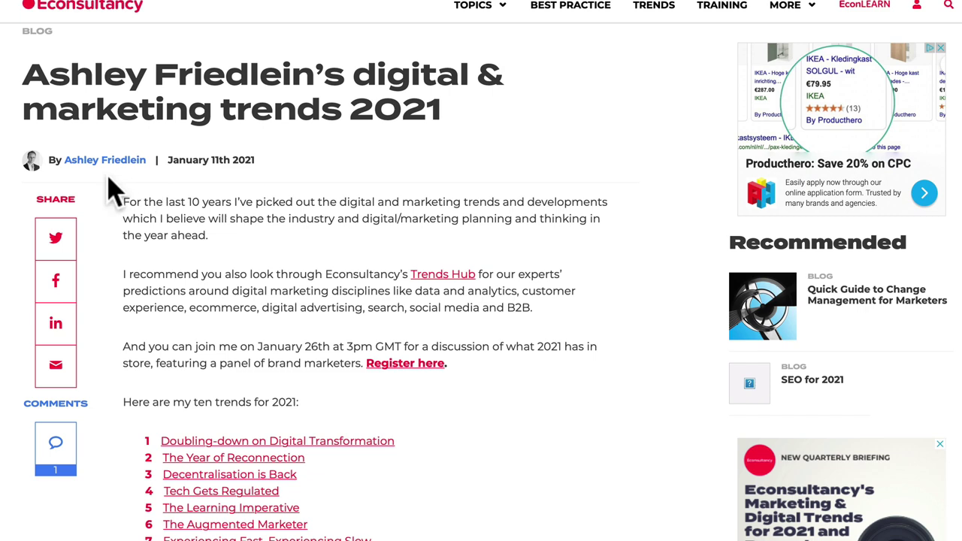
scroll(209, 350, down, 1)
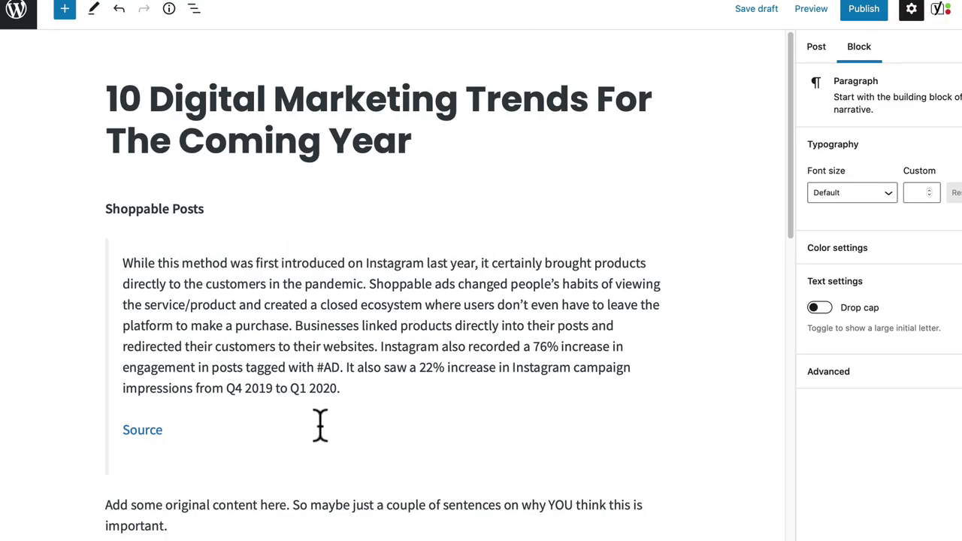
Step: Switch to the WordPress draft and review the Shoppable Posts and Video sections with their quotes, source links and original content
scroll(318, 423, down, 10)
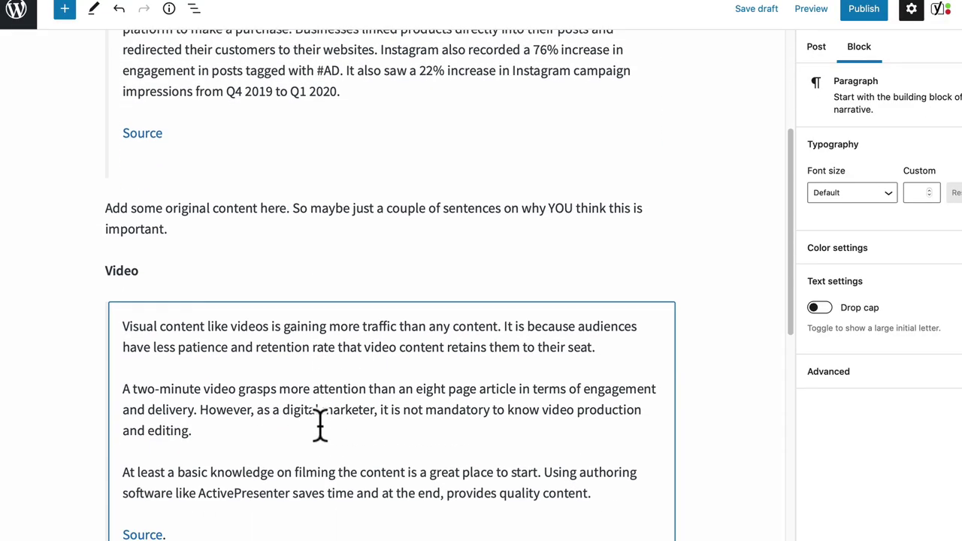
scroll(318, 401, up, 10)
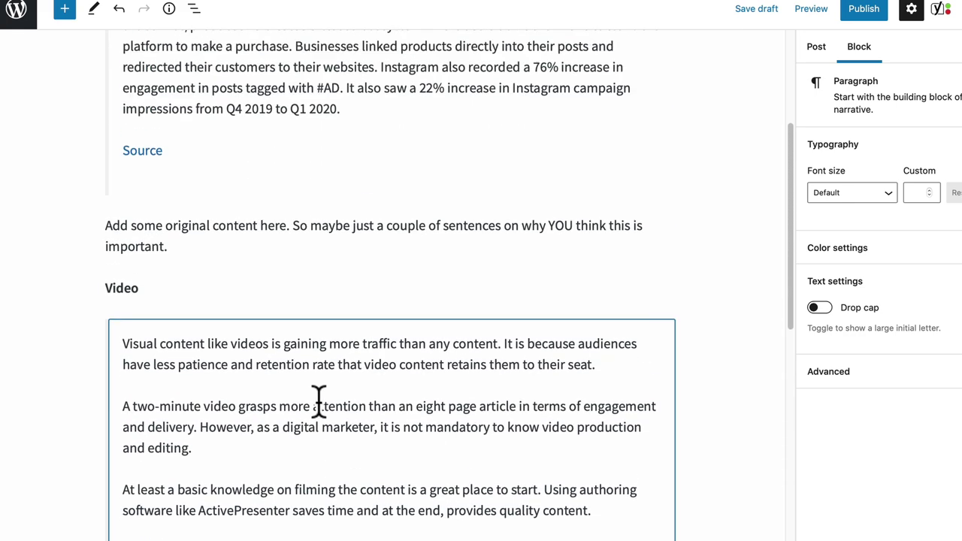
scroll(342, 432, down, 6)
click(348, 440)
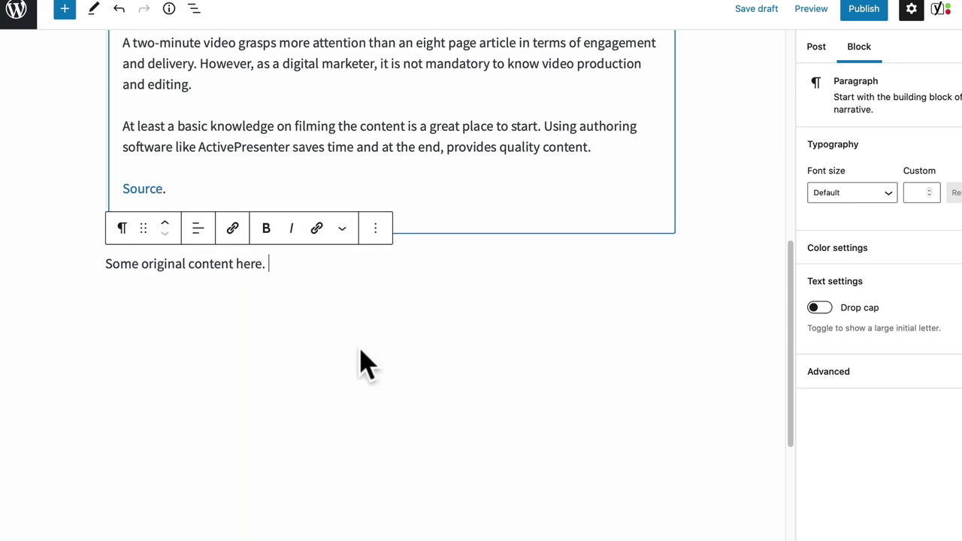
scroll(356, 354, up, 2)
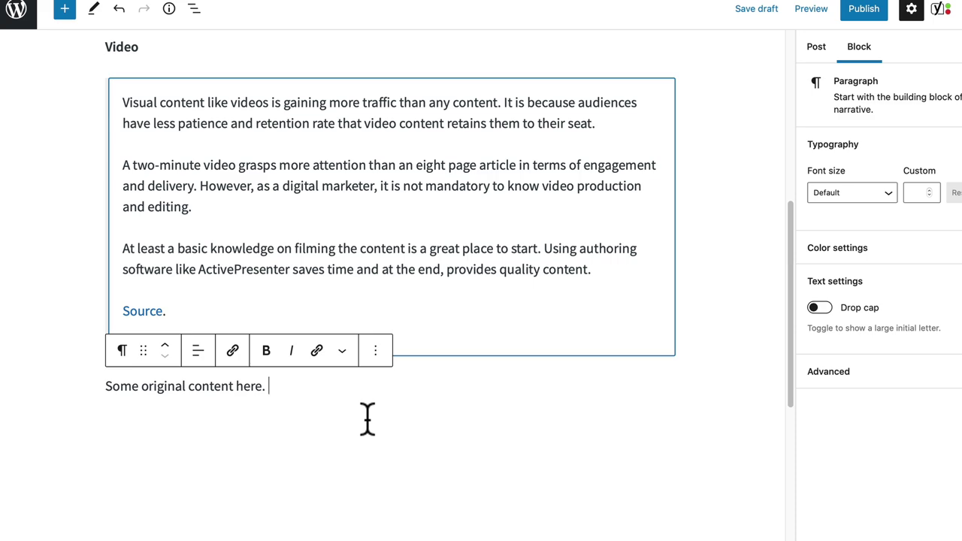
scroll(477, 225, up, 10)
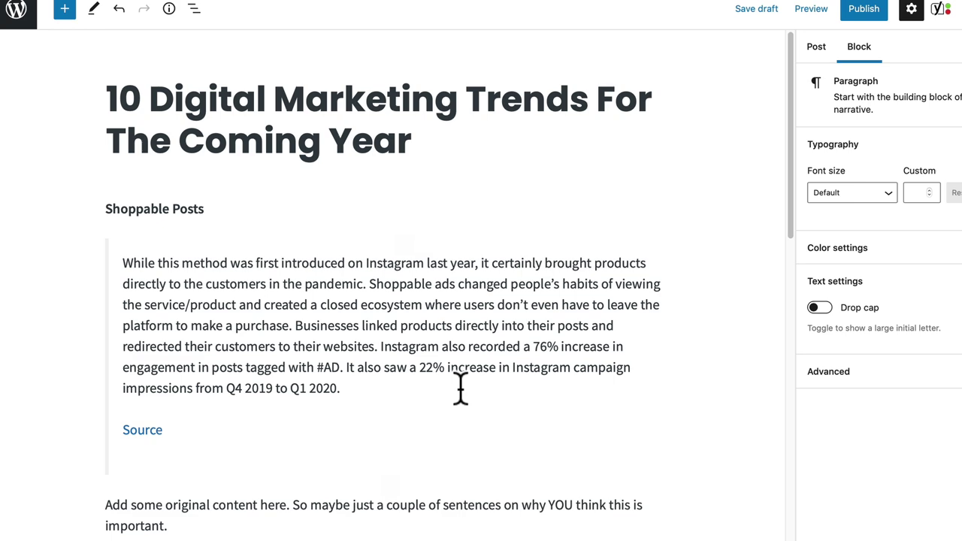
scroll(396, 387, down, 5)
scroll(409, 379, down, 2)
scroll(410, 379, up, 7)
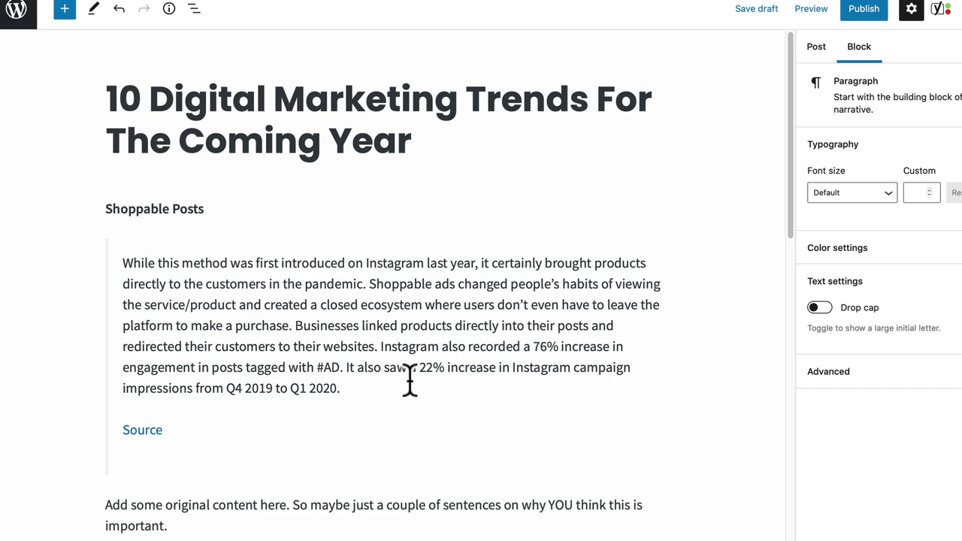
scroll(408, 429, down, 10)
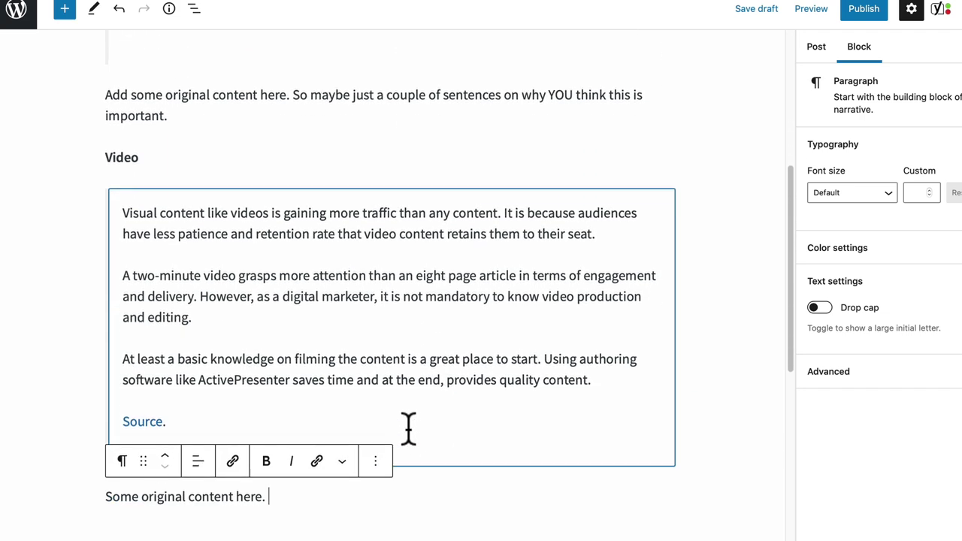
scroll(408, 432, up, 10)
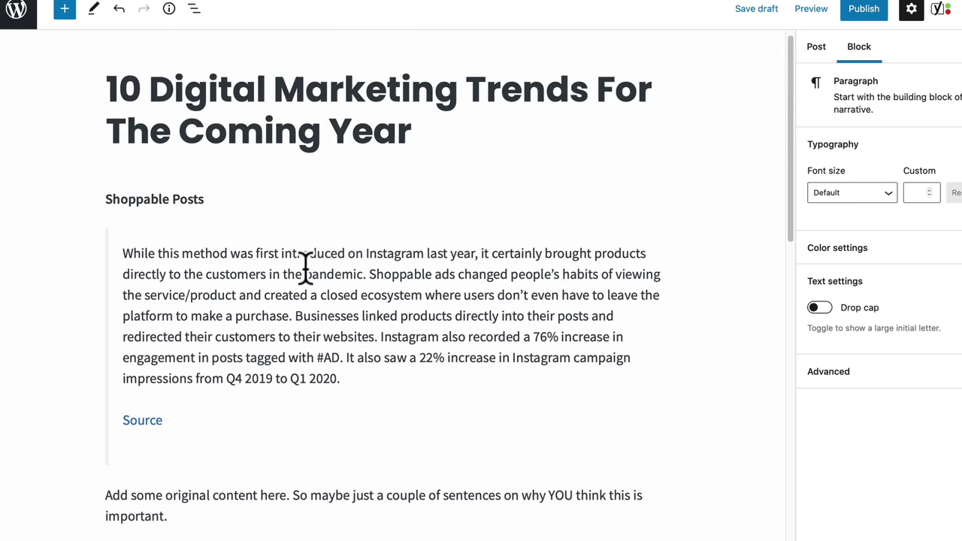
scroll(361, 348, down, 1)
scroll(362, 350, up, 2)
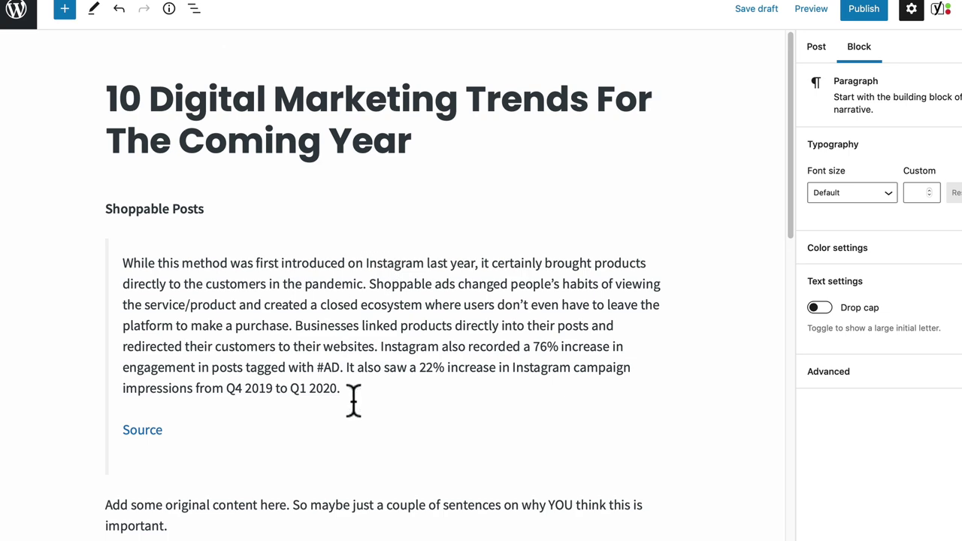
Step: Check the Video quote's source link and return to the beginning of the draft
scroll(357, 376, down, 8)
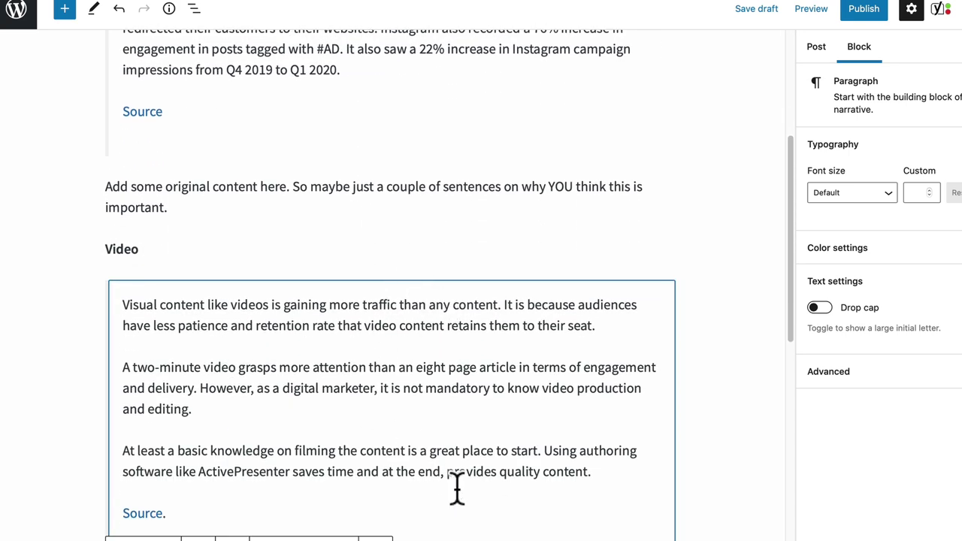
scroll(456, 489, down, 2)
click(199, 436)
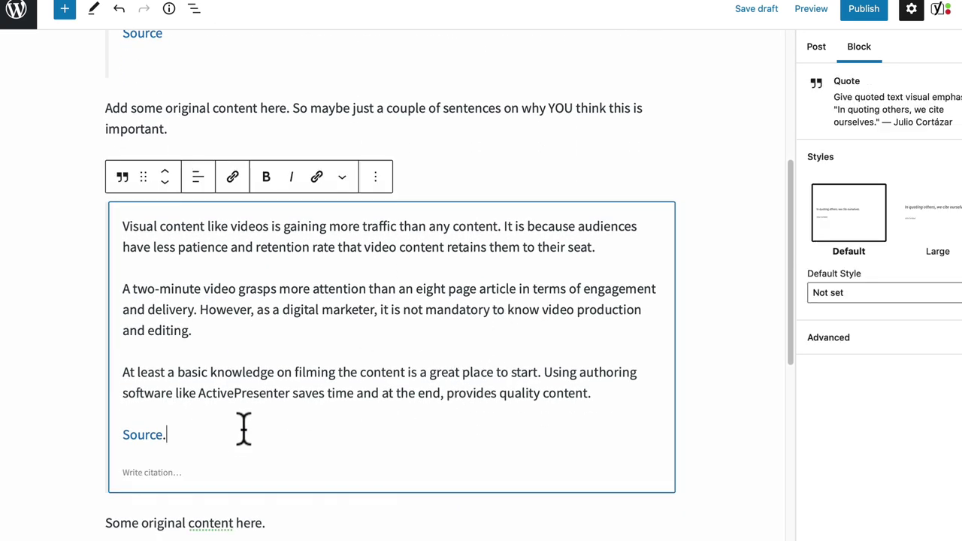
scroll(436, 417, up, 7)
click(404, 278)
scroll(451, 301, up, 3)
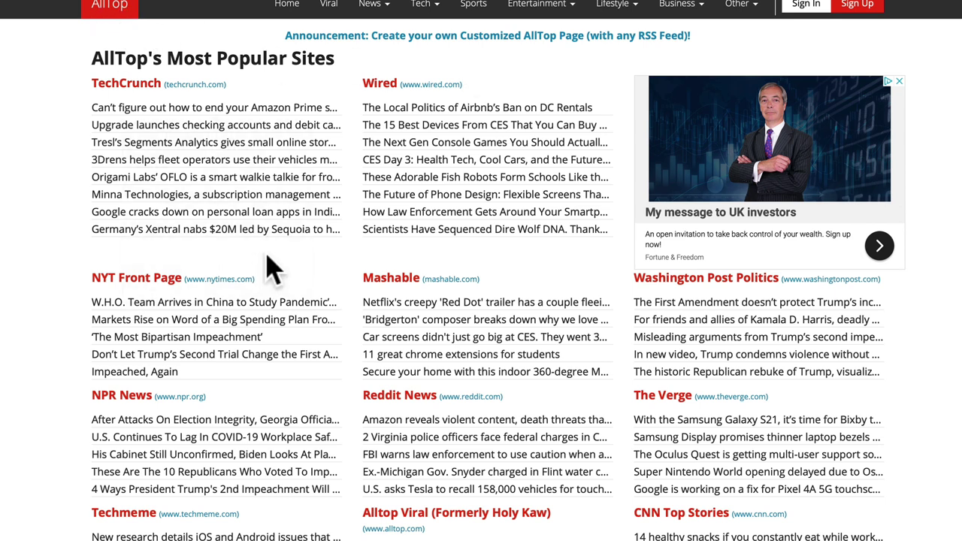
Step: Switch to AllTop and examine the headlines listed under its most popular sites
scroll(311, 525, down, 3)
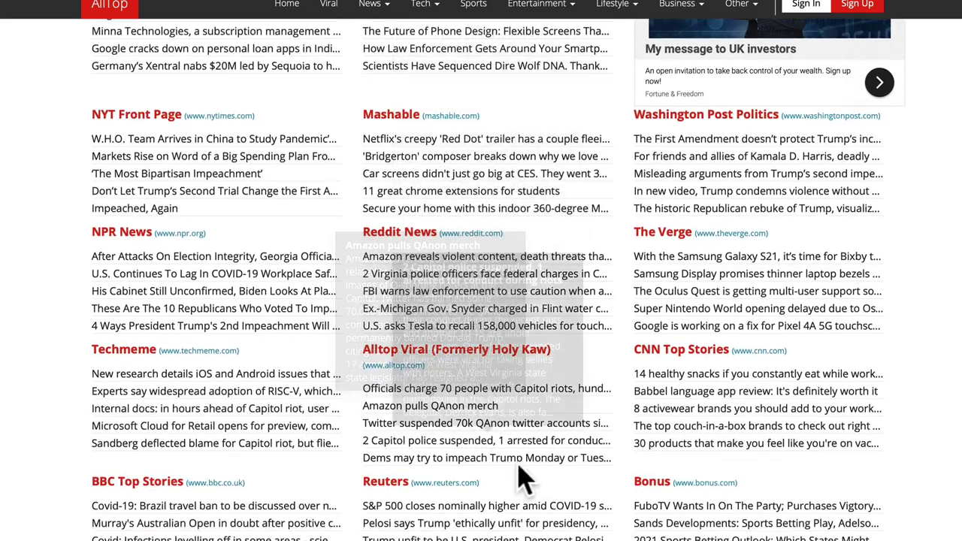
scroll(508, 470, down, 2)
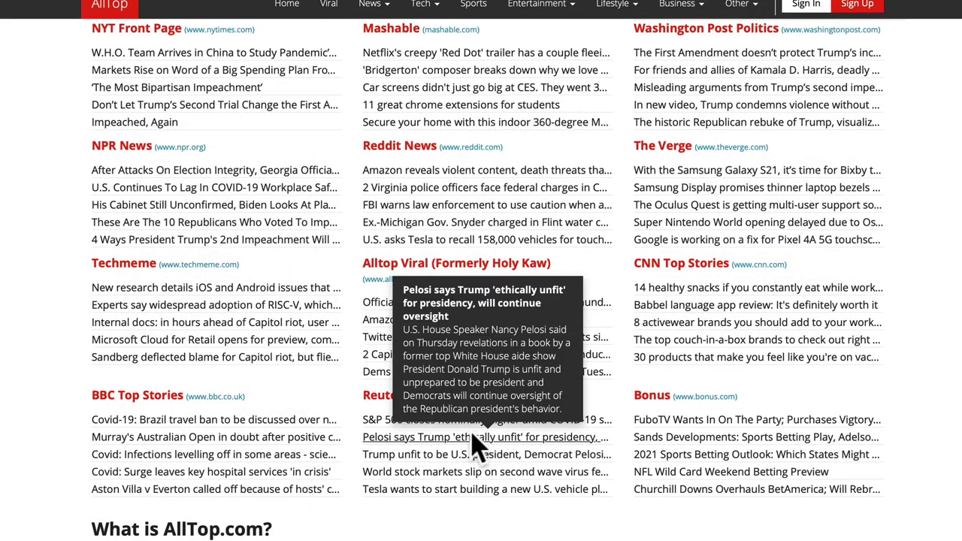
scroll(549, 223, up, 4)
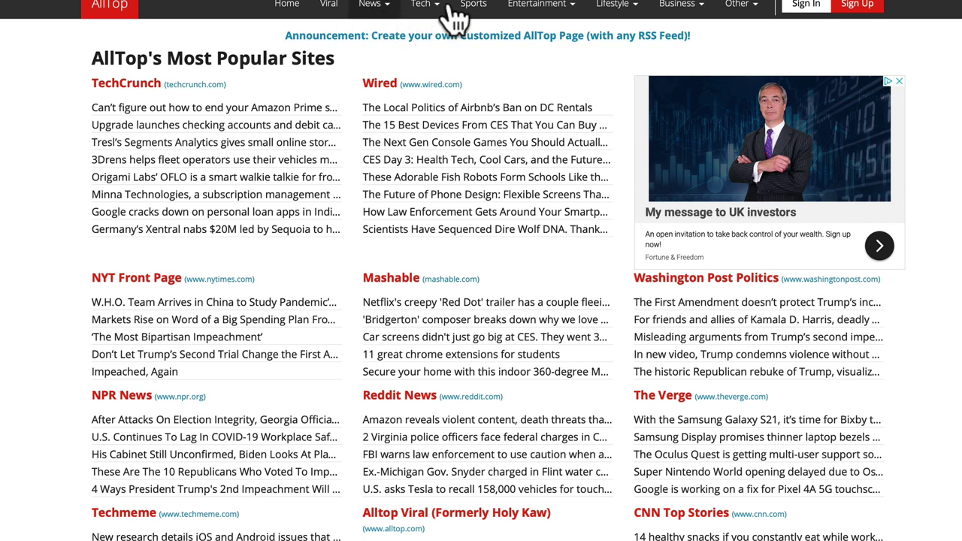
Step: Try to open AllTop's Business topic page and dismiss the ad overlay
click(678, 6)
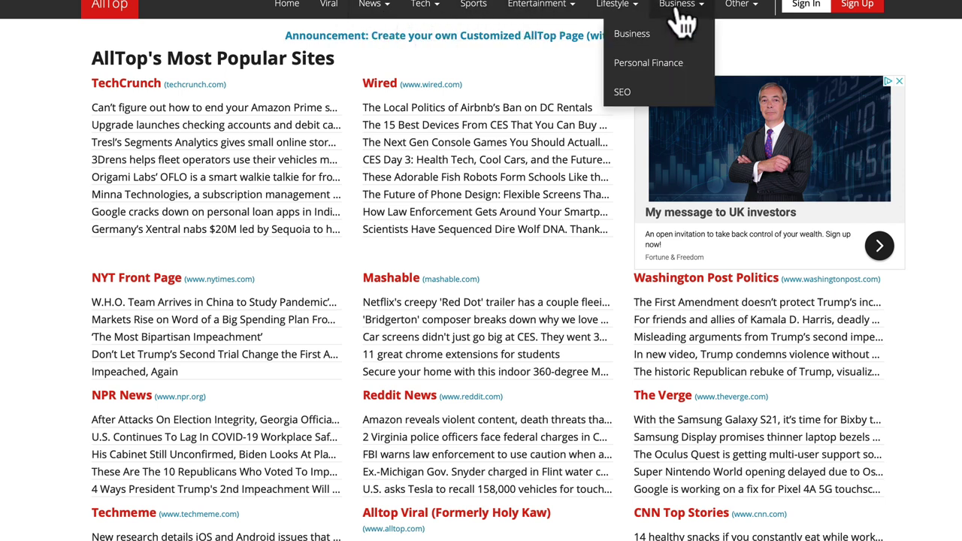
click(634, 38)
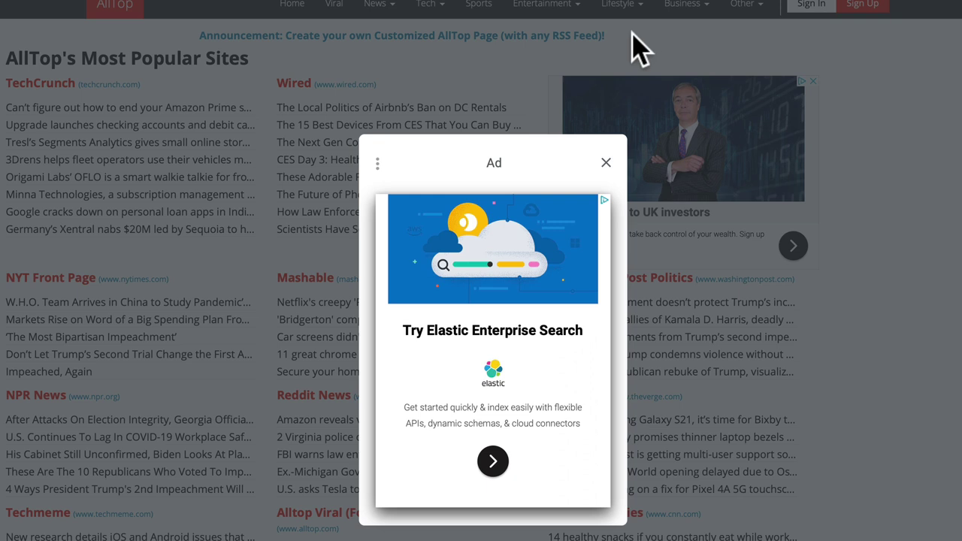
click(604, 163)
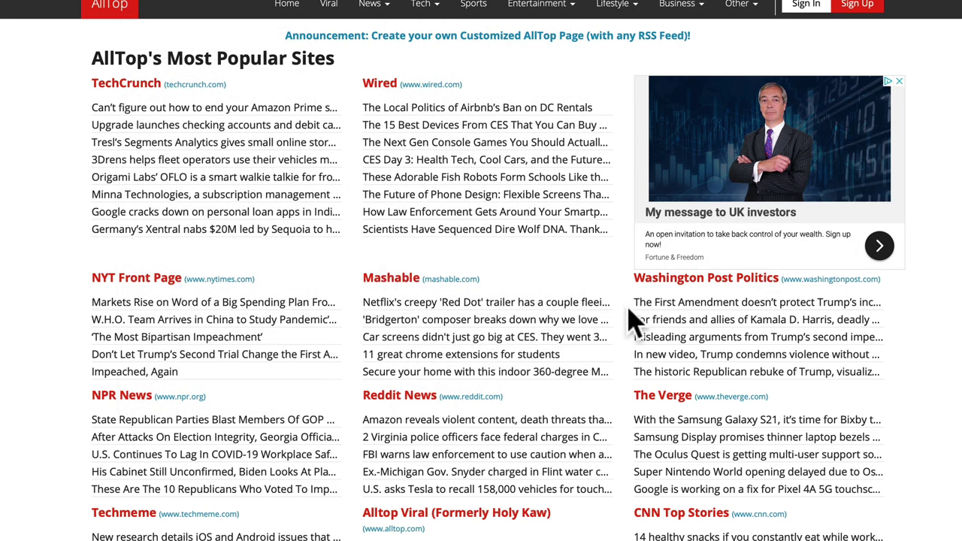
Step: Open AllTop's Health topic from the Lifestyle category and examine the stories from its popular health sites
click(623, 9)
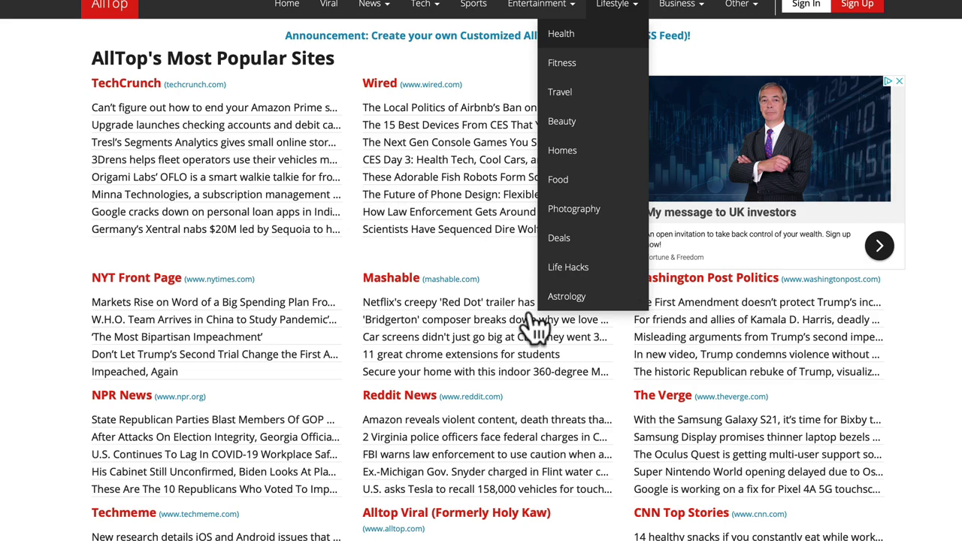
scroll(511, 455, down, 2)
scroll(305, 230, up, 2)
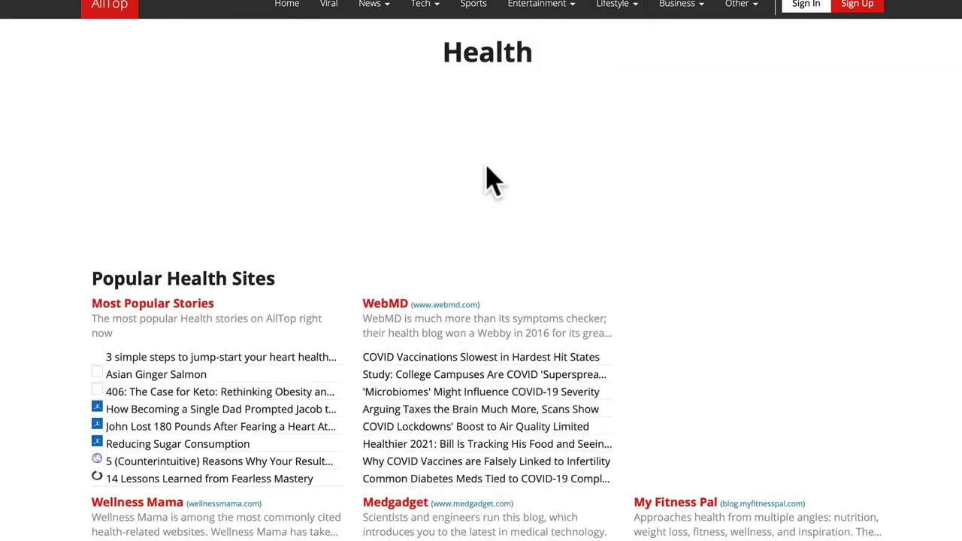
scroll(498, 451, down, 5)
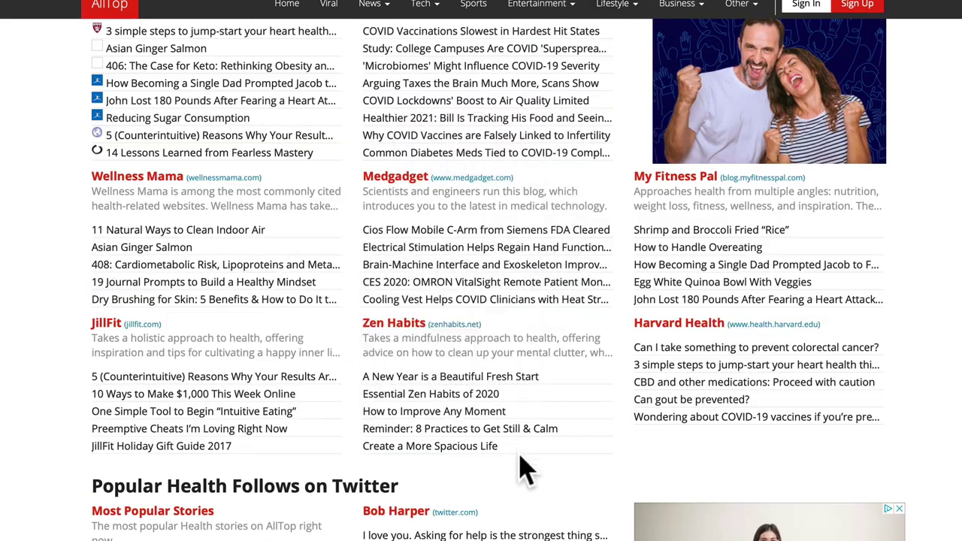
scroll(526, 470, down, 2)
scroll(516, 444, down, 2)
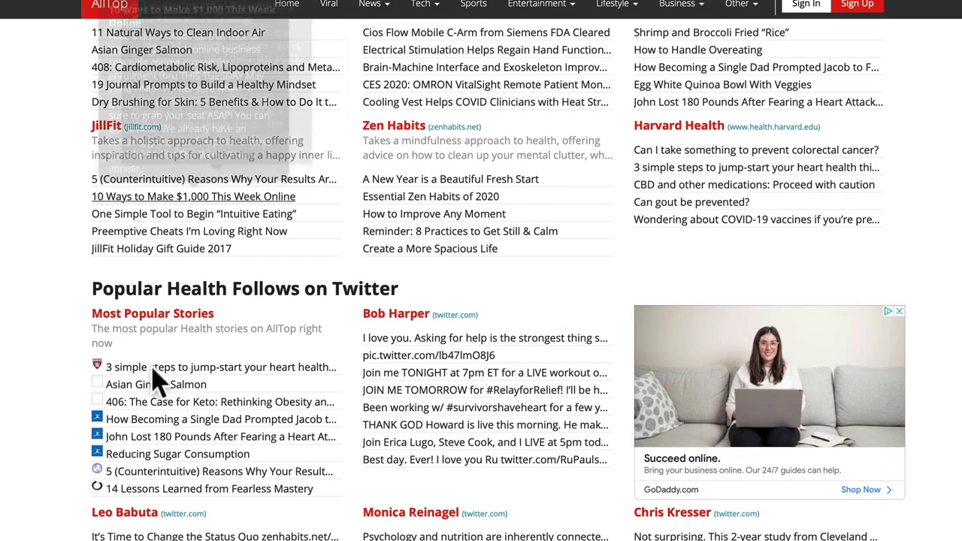
Step: Examine the remaining Health topic listings and the Health Sites & Blogs descriptions
scroll(550, 446, down, 7)
scroll(434, 444, down, 7)
scroll(450, 308, up, 3)
scroll(385, 424, down, 1)
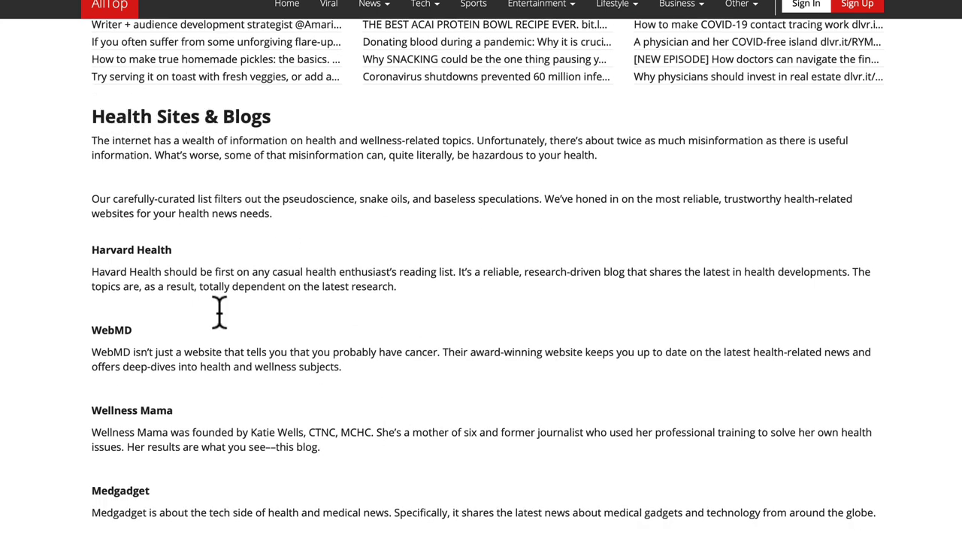
scroll(248, 399, down, 1)
scroll(143, 398, down, 2)
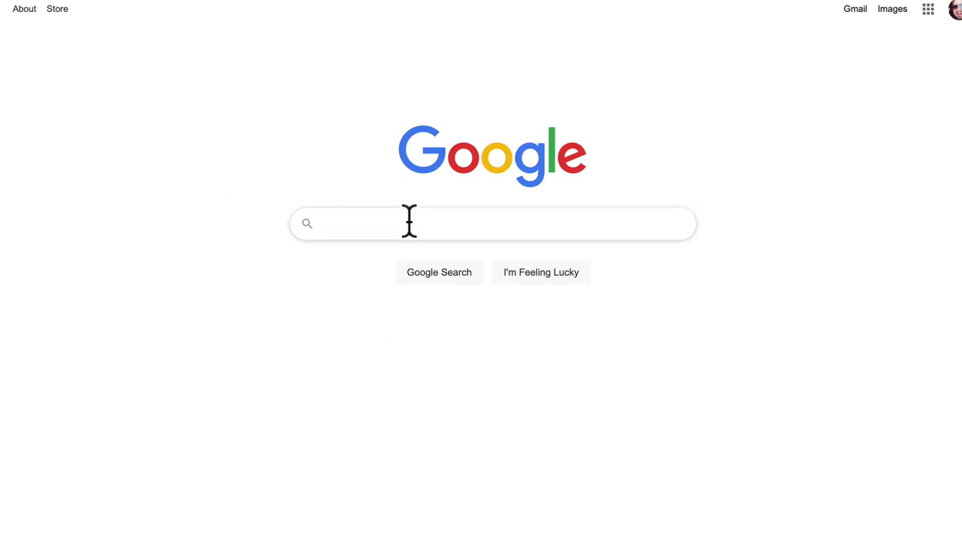
Step: Search Google for "feedly.com" and open the Feedly site
text(fee)
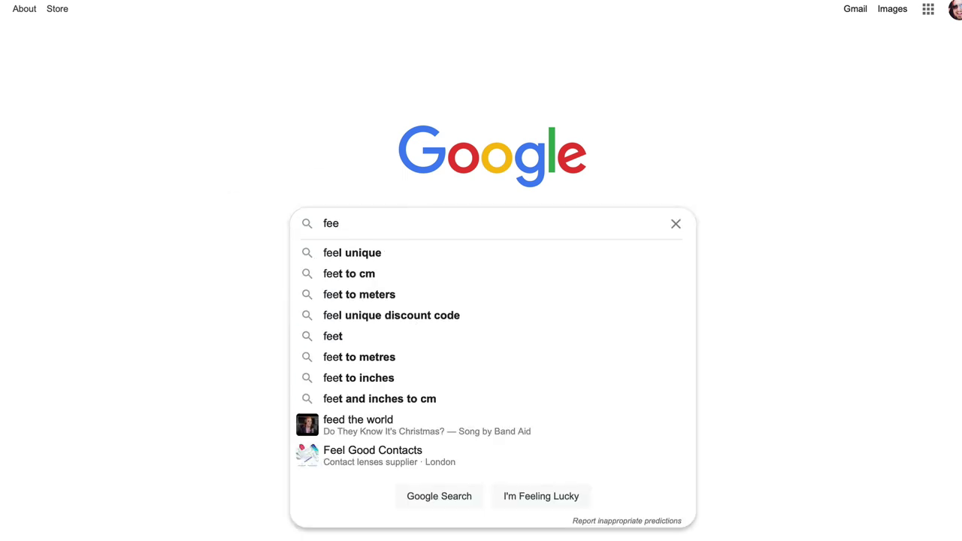
text(dly.com)
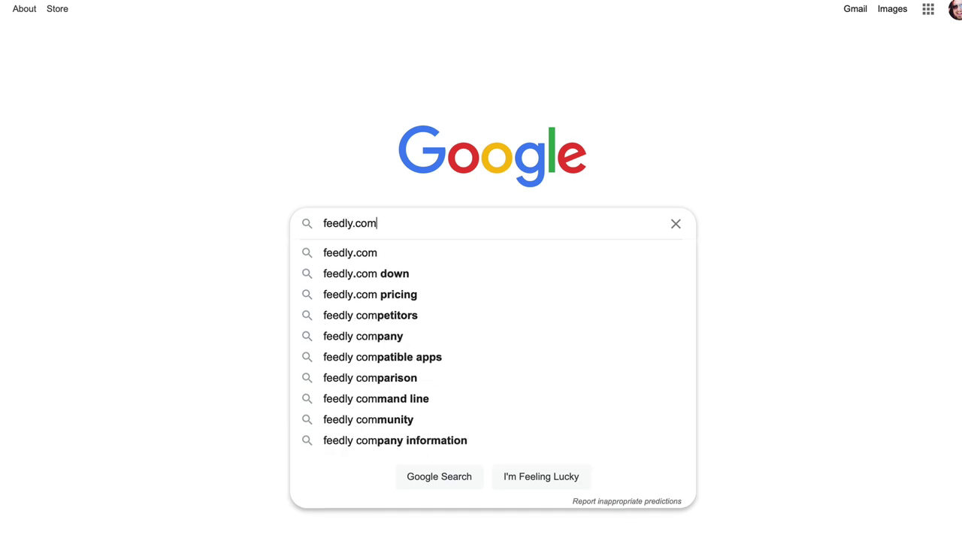
key(Return)
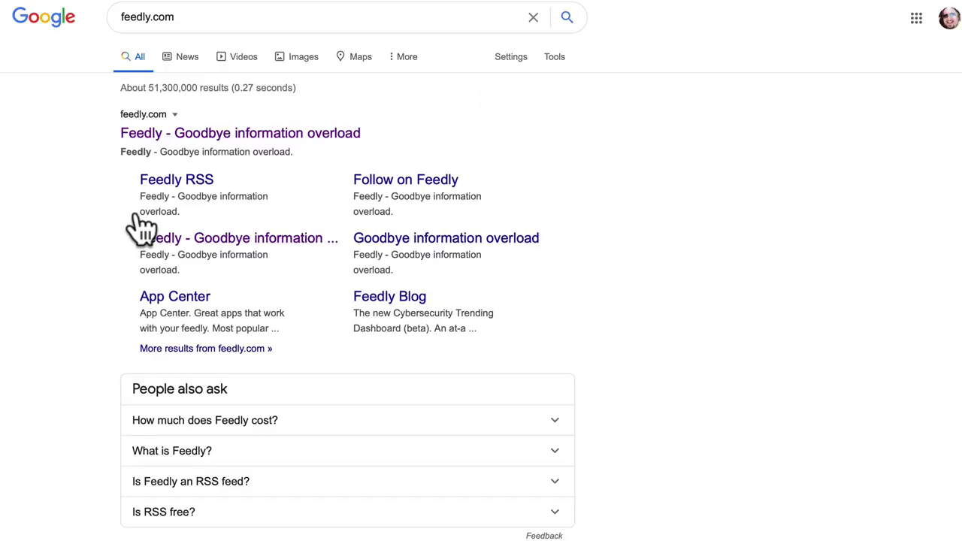
click(242, 139)
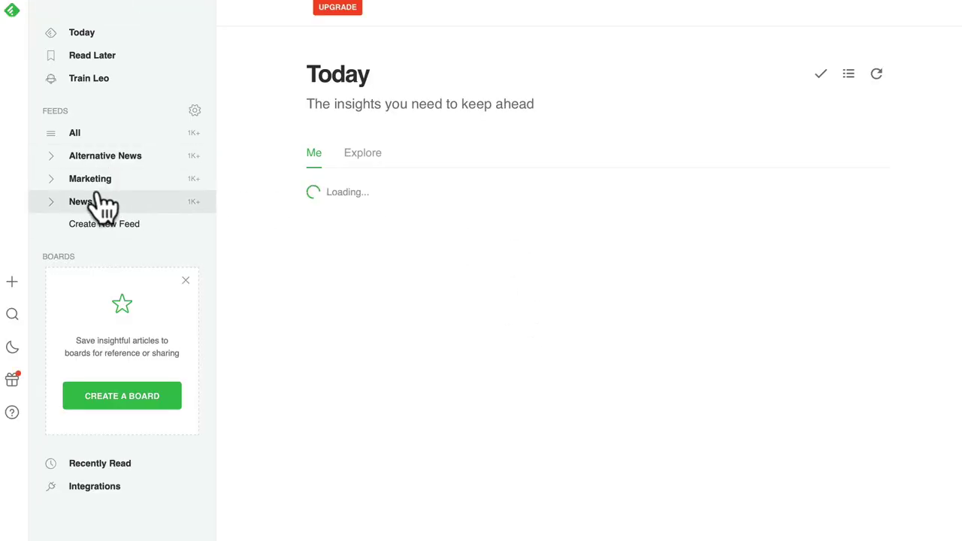
Step: Open the Marketing feed in Feedly and examine its most popular articles and today's articles
click(96, 180)
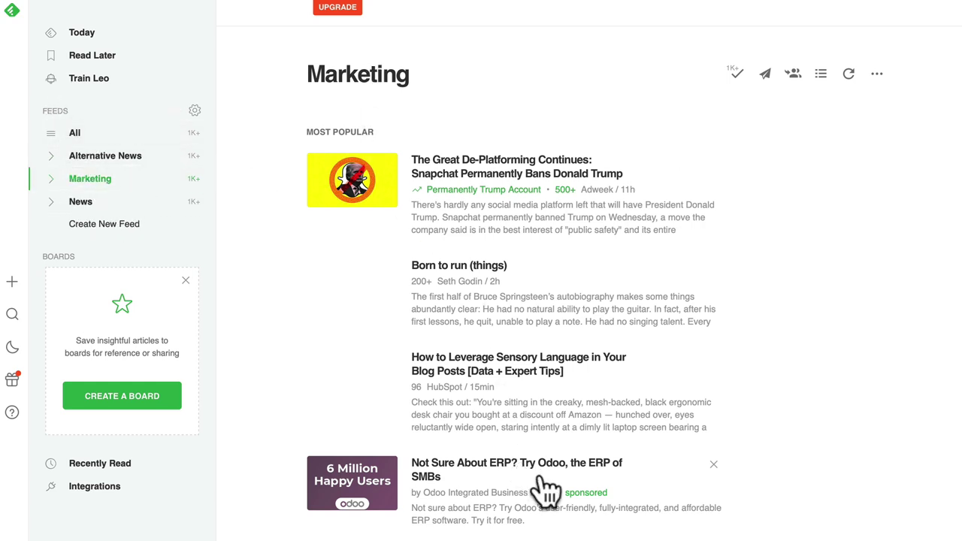
scroll(556, 421, down, 3)
scroll(560, 432, down, 5)
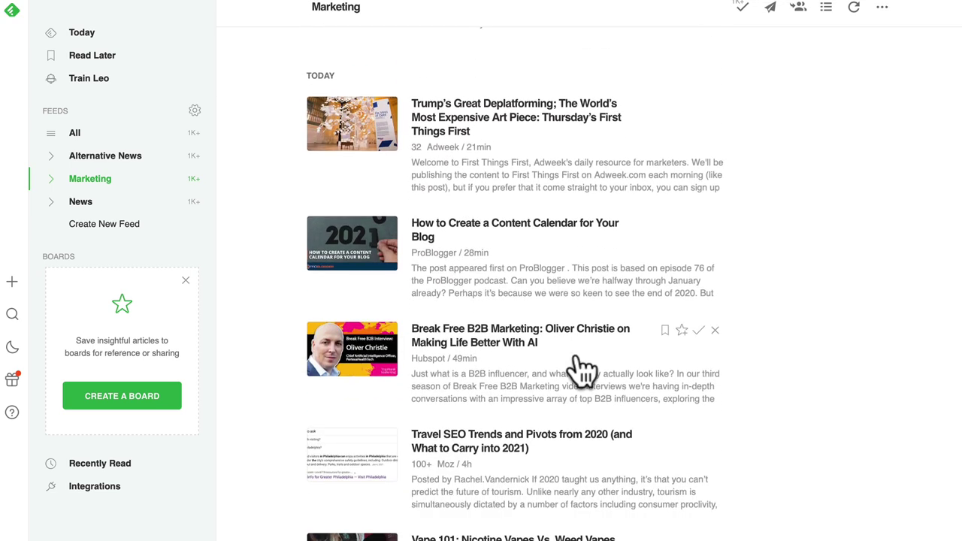
scroll(532, 391, down, 3)
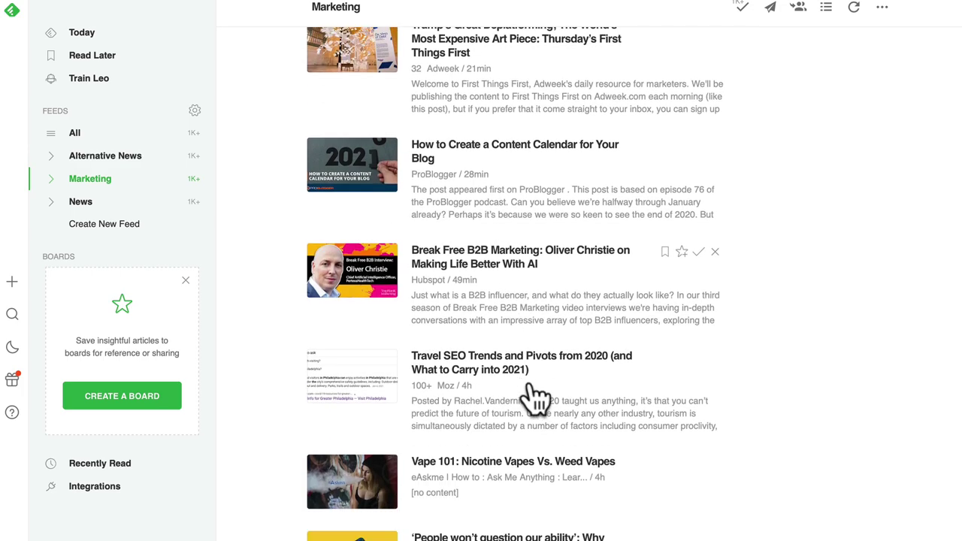
scroll(569, 341, down, 6)
scroll(569, 342, up, 15)
scroll(569, 342, down, 12)
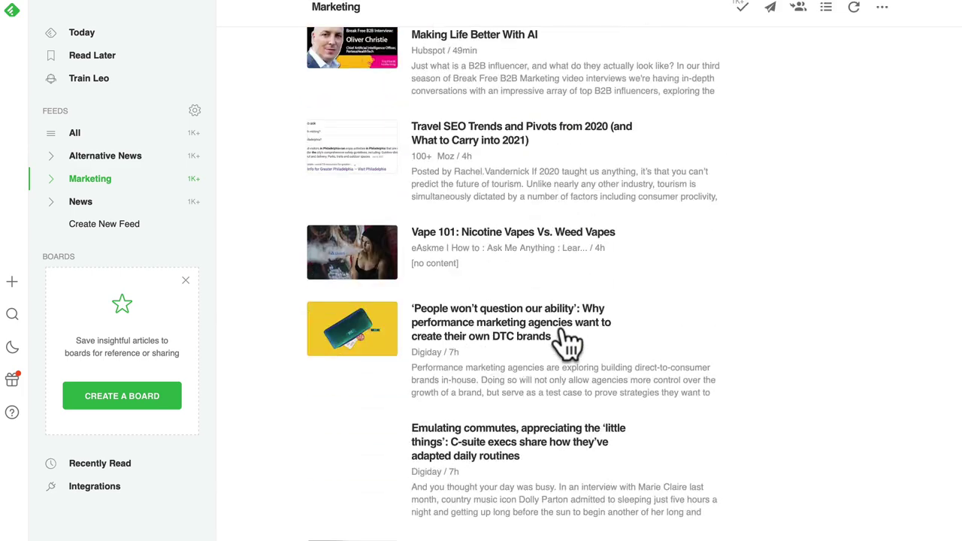
Step: Create a new Feedly feed titled SEO
scroll(569, 354, up, 3)
scroll(569, 359, up, 2)
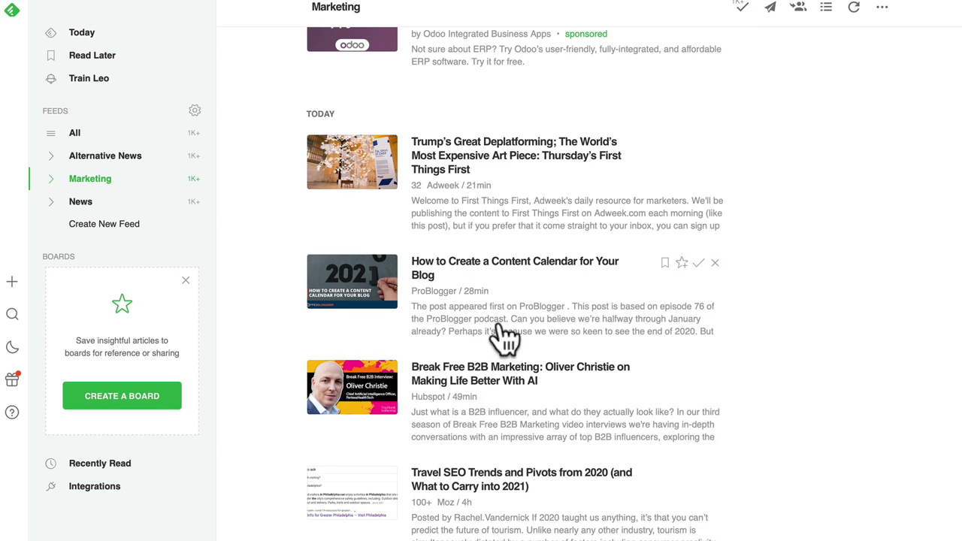
click(106, 223)
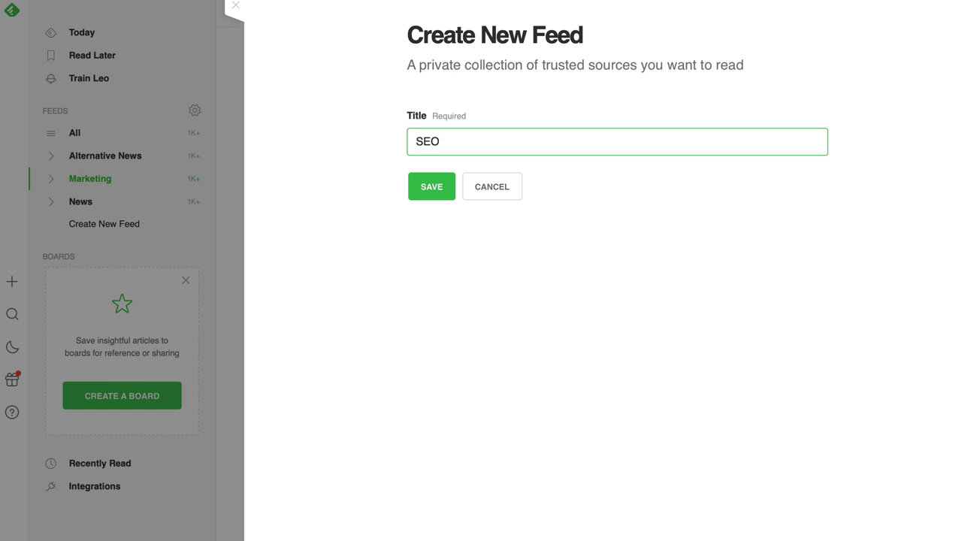
click(442, 185)
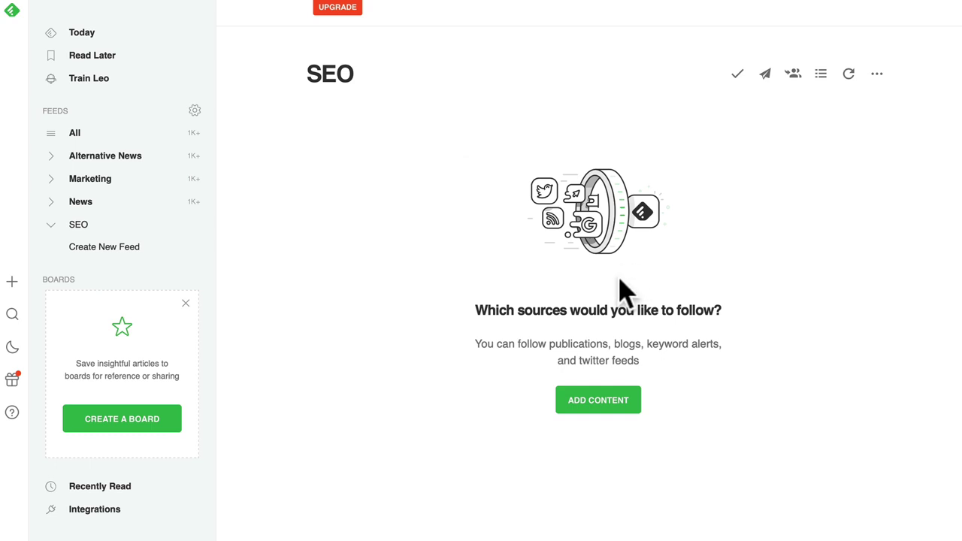
Step: Start adding content to the SEO feed and search the website sources for the google topic
click(607, 412)
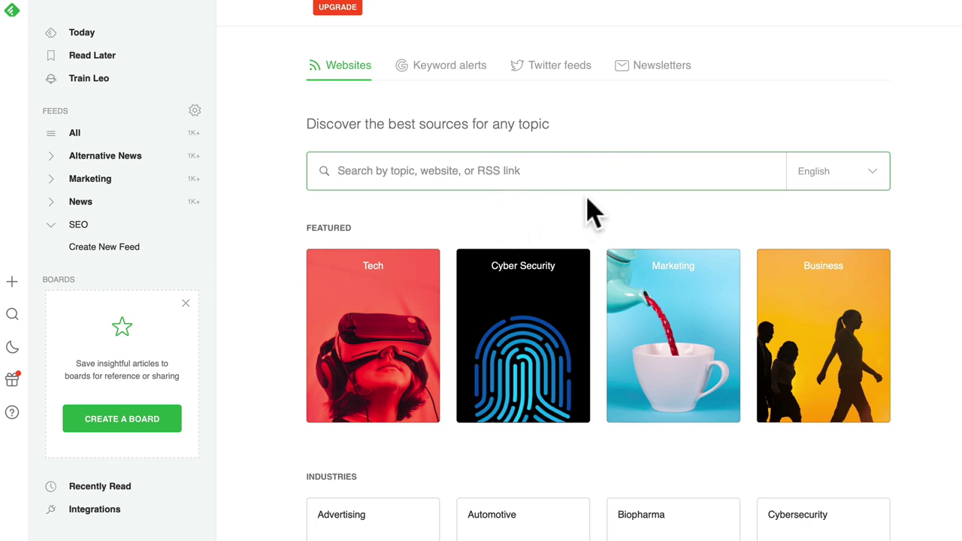
text(search e)
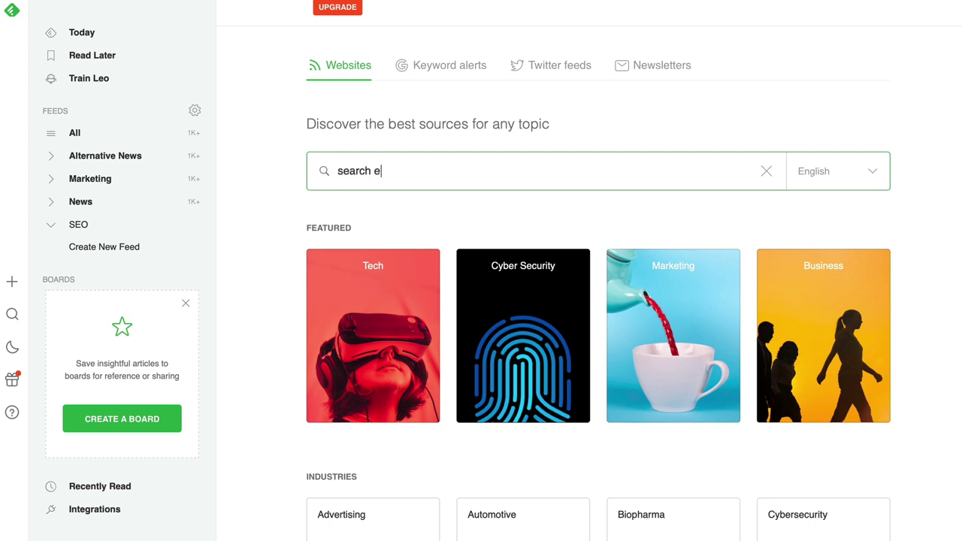
key(BackSpace)
text(google)
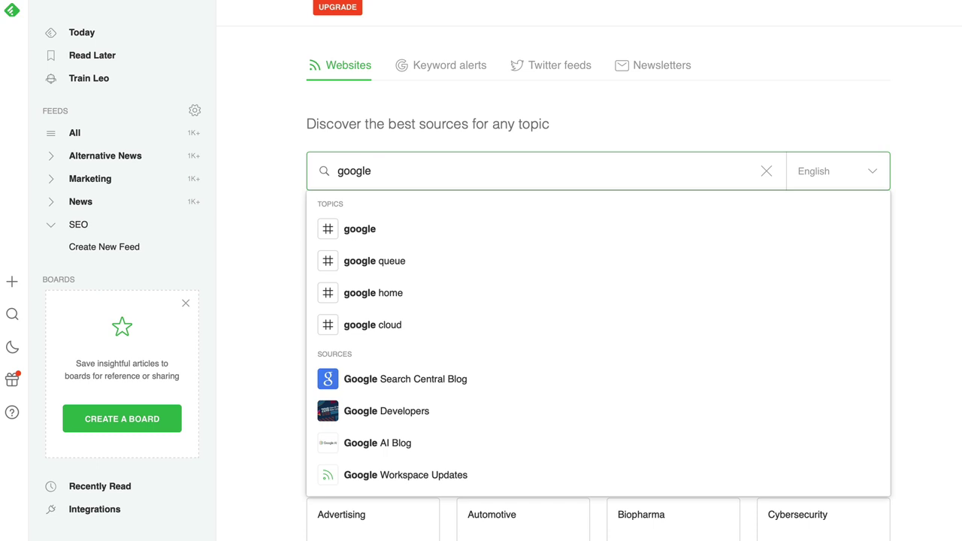
click(361, 225)
Step: Follow The Official Google Blog and add it to the SEO feed
scroll(652, 308, down, 2)
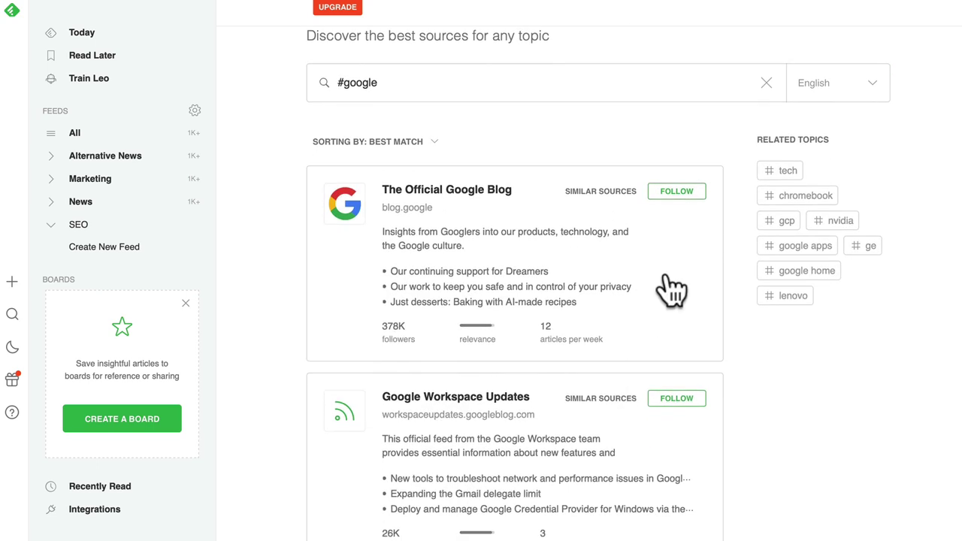
scroll(511, 173, down, 1)
scroll(477, 343, up, 3)
scroll(494, 468, down, 5)
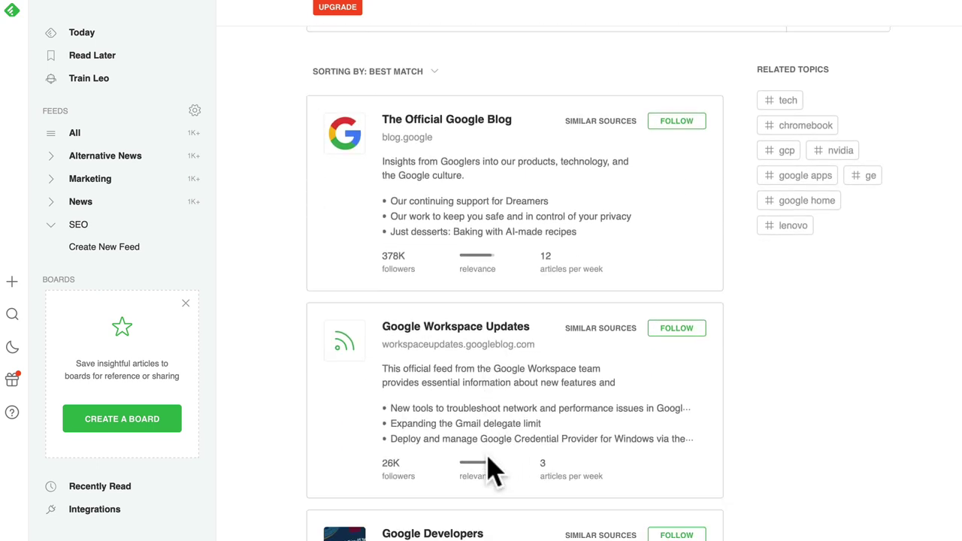
scroll(489, 467, up, 3)
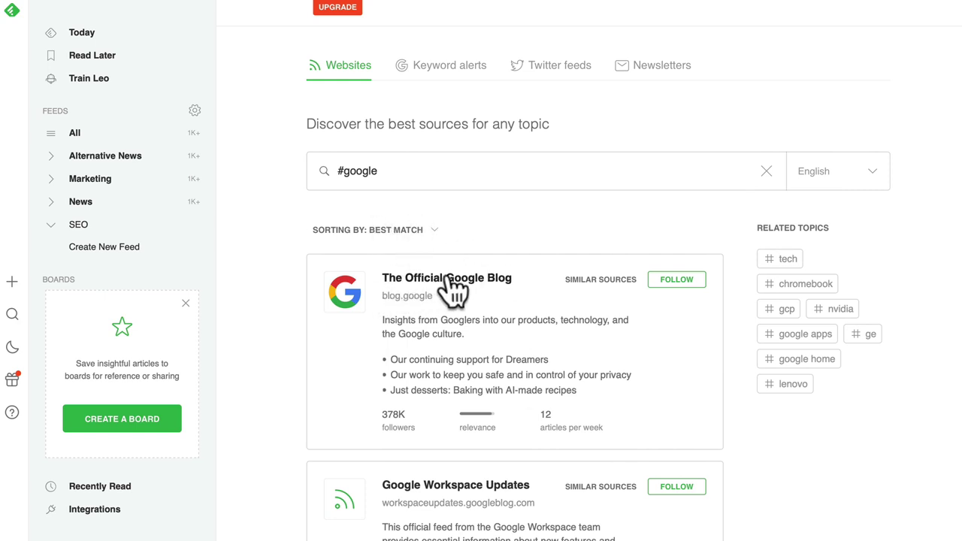
click(677, 279)
scroll(575, 369, down, 1)
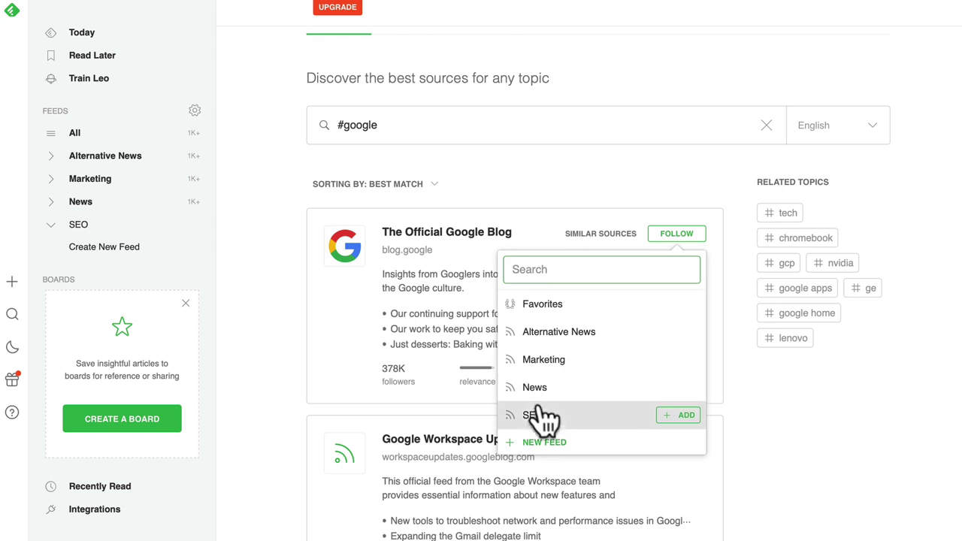
click(537, 414)
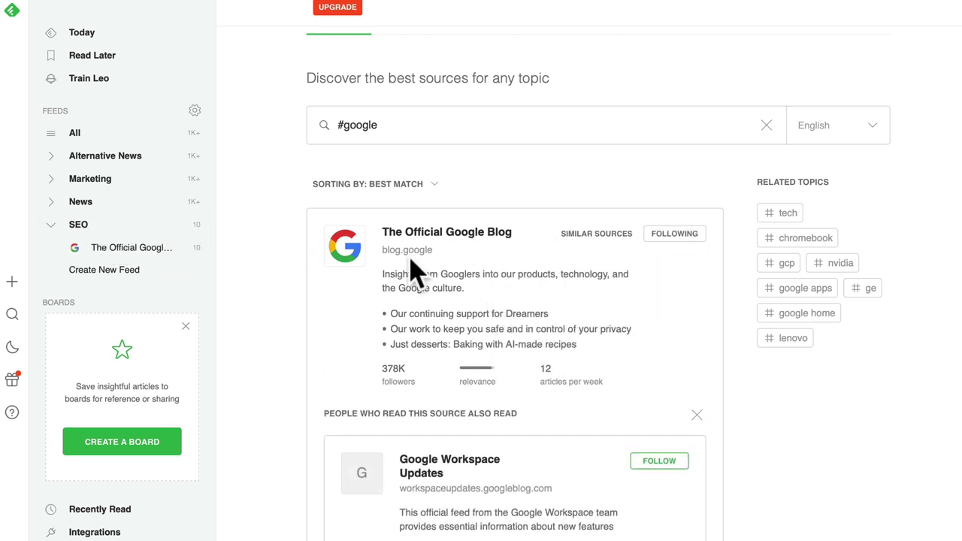
Step: Examine the related sources suggested for The Official Google Blog and the remaining Google sources in the results
scroll(434, 311, up, 1)
scroll(481, 373, down, 3)
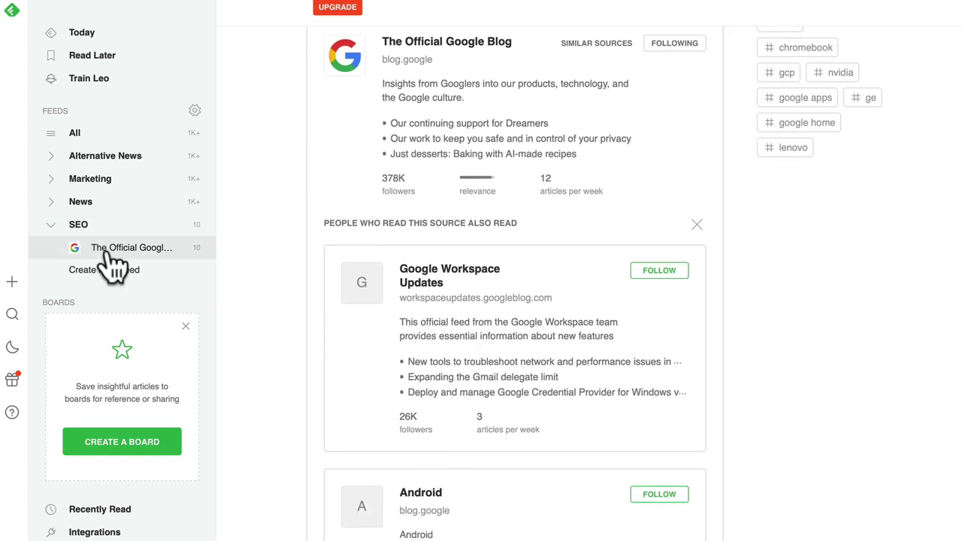
scroll(539, 366, down, 1)
scroll(551, 387, up, 4)
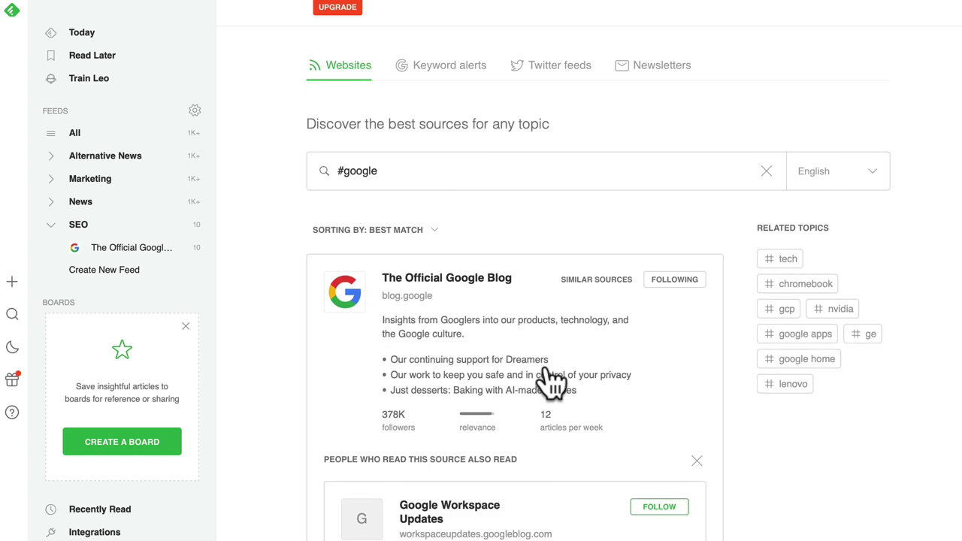
scroll(489, 509, down, 7)
scroll(490, 508, down, 6)
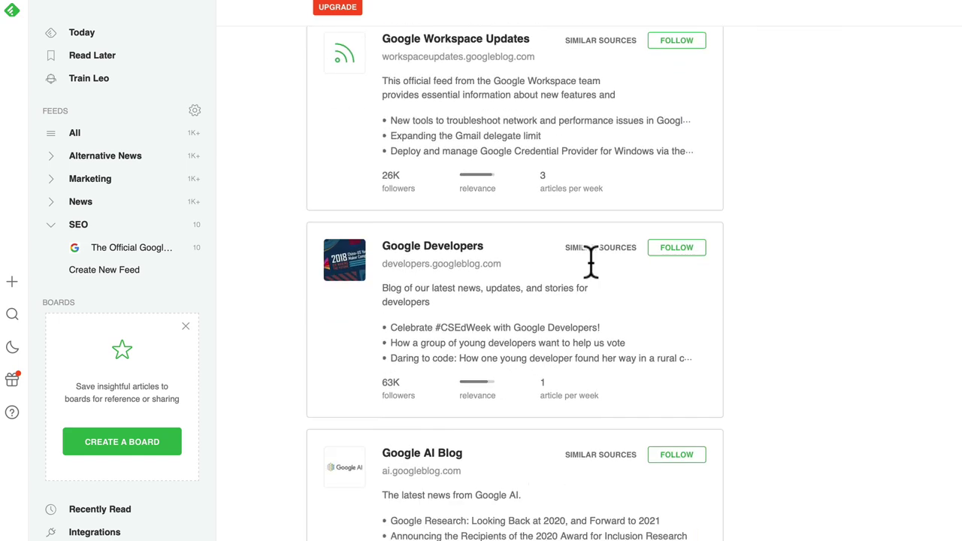
scroll(547, 505, down, 3)
scroll(554, 318, down, 4)
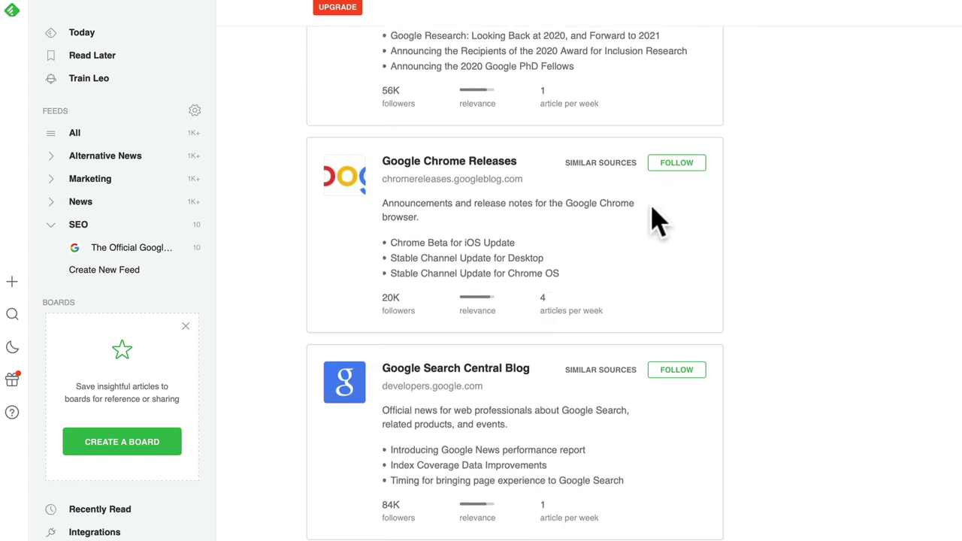
scroll(554, 200, up, 20)
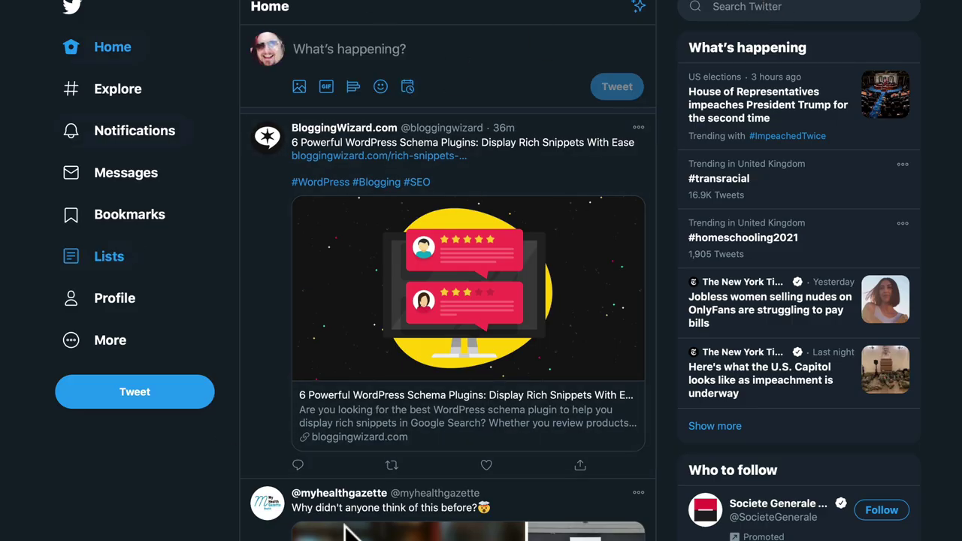
Step: Switch to Twitter and copy the embed code of the BloggingWizard.com tweet about WordPress schema plugins
scroll(546, 442, down, 6)
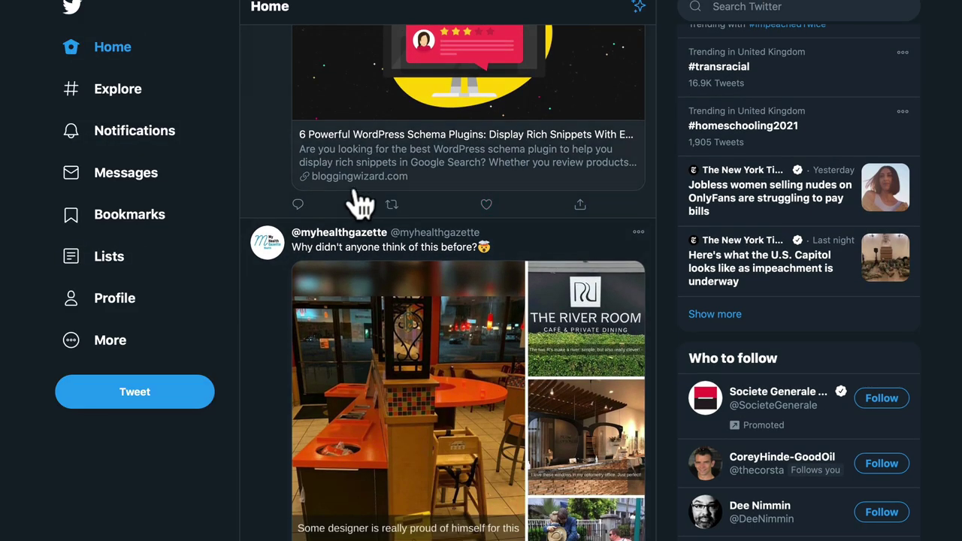
scroll(466, 409, up, 6)
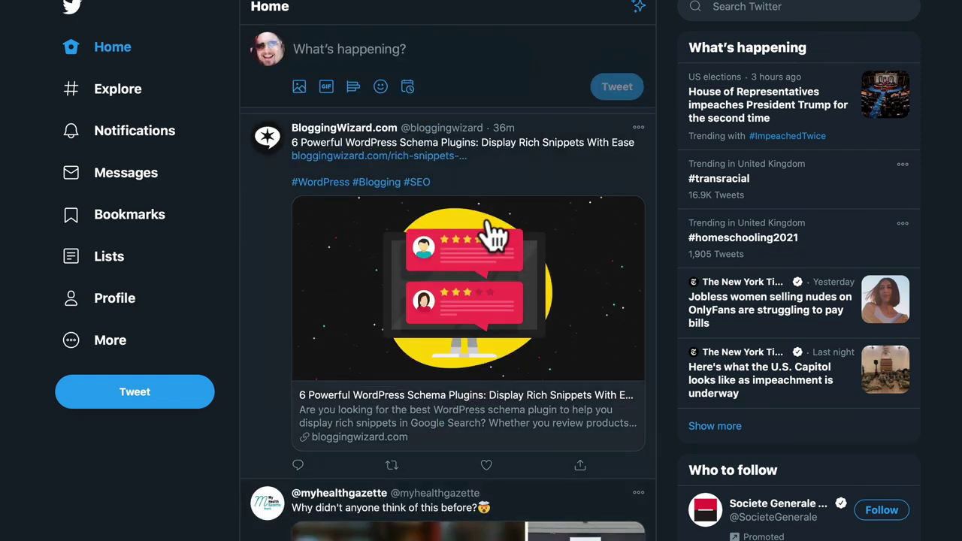
click(638, 129)
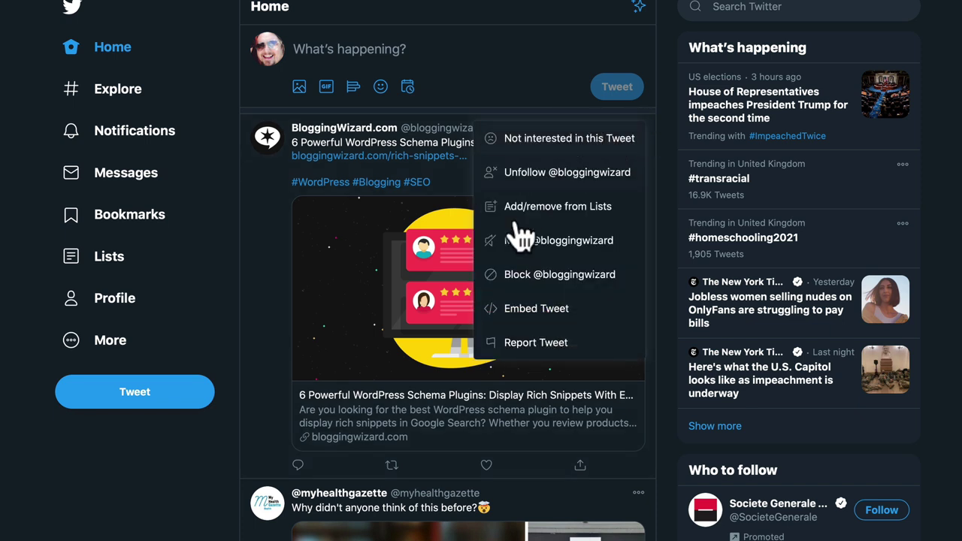
click(531, 315)
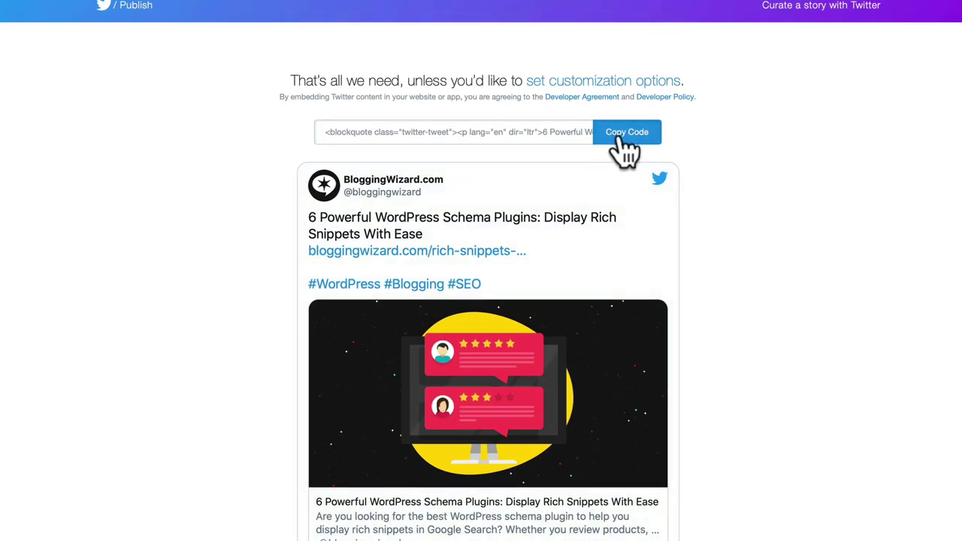
click(624, 146)
click(650, 248)
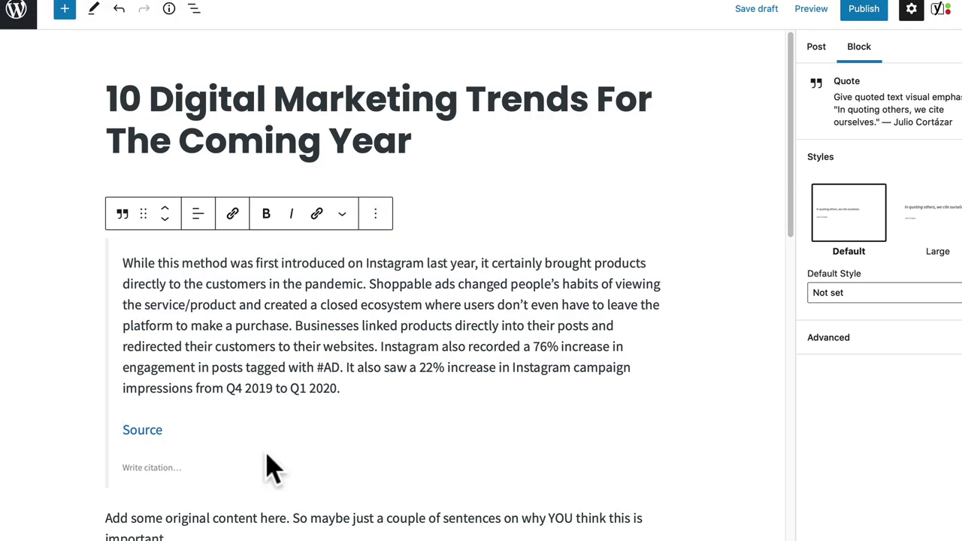
Step: Switch to the WordPress post and add an empty paragraph after the original-content text, just above the Video heading
click(212, 496)
scroll(191, 458, down, 1)
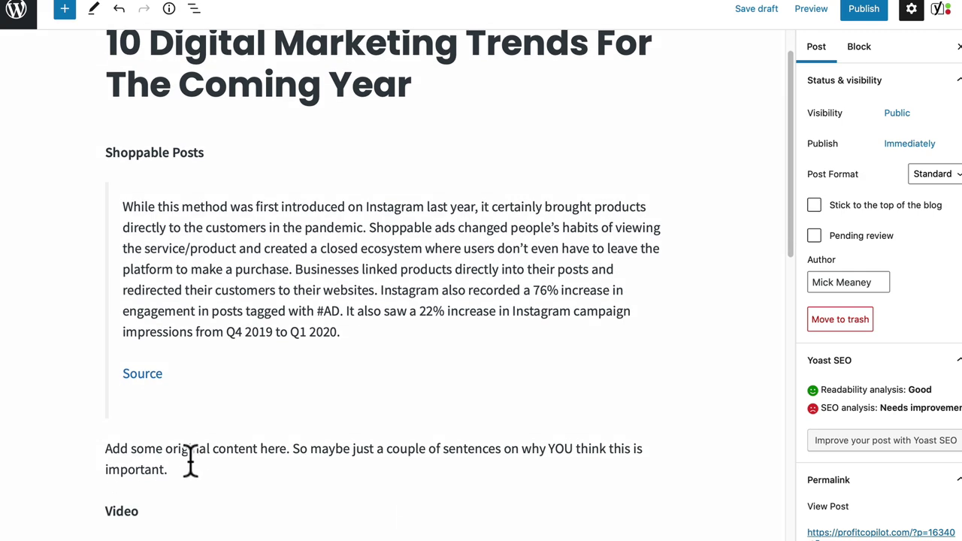
click(198, 473)
scroll(225, 481, down, 5)
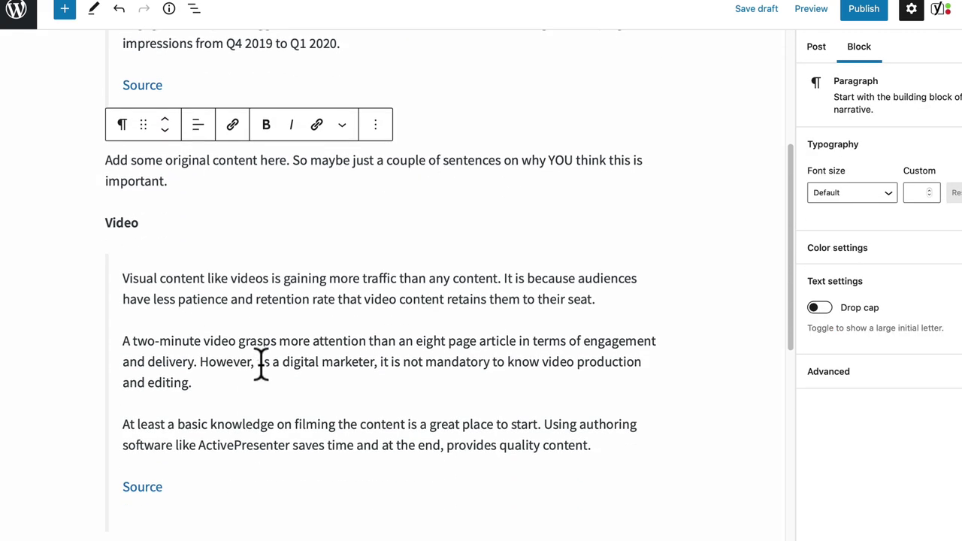
key(Return)
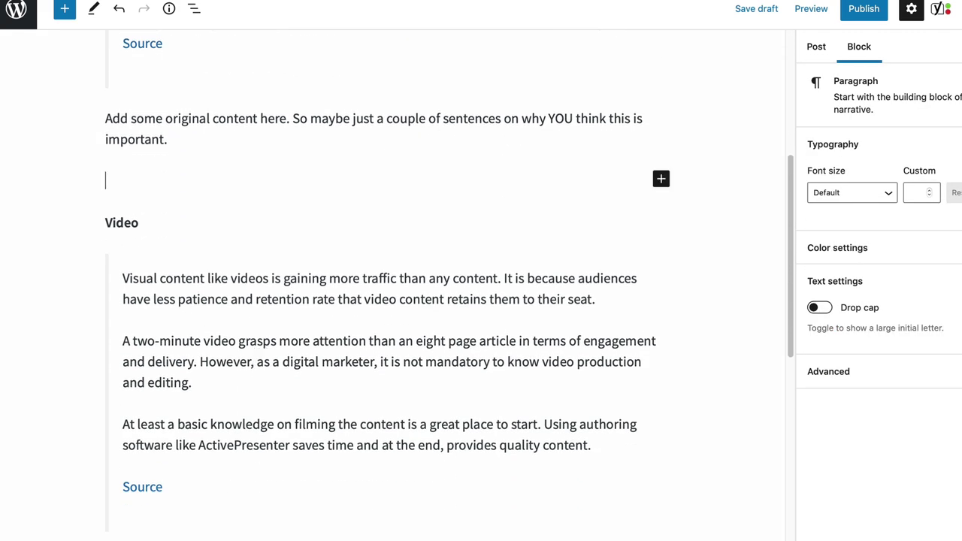
Step: Insert a Custom HTML block at the empty paragraph and paste the copied tweet embed code into it
click(660, 179)
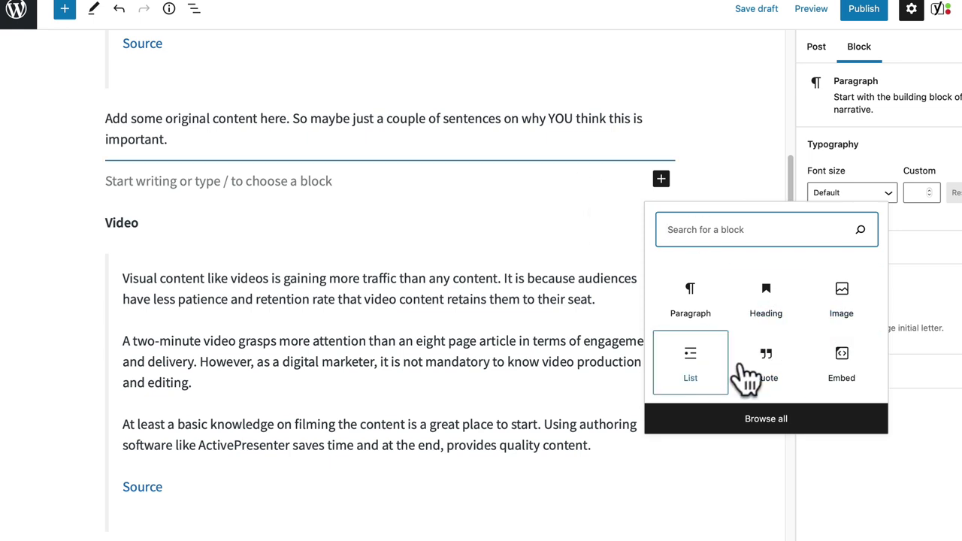
click(309, 188)
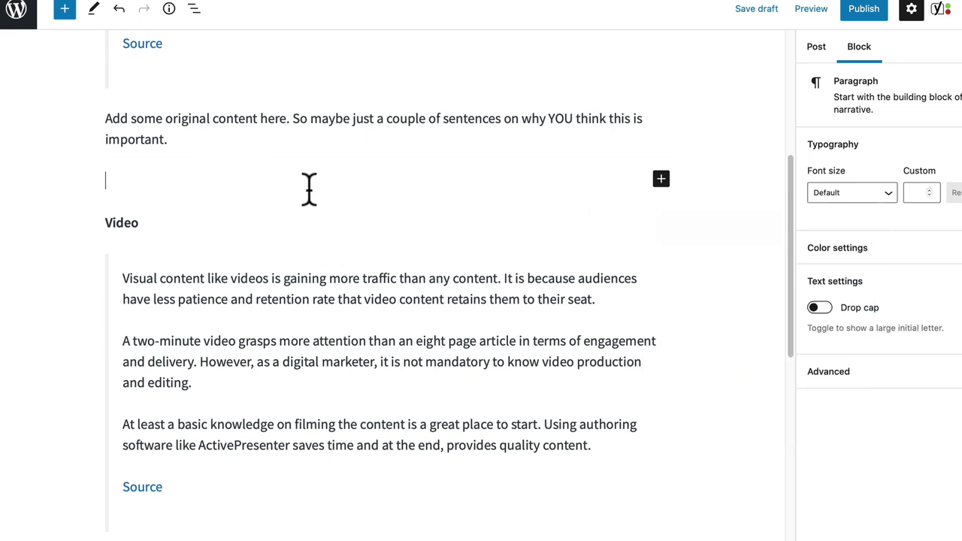
click(661, 180)
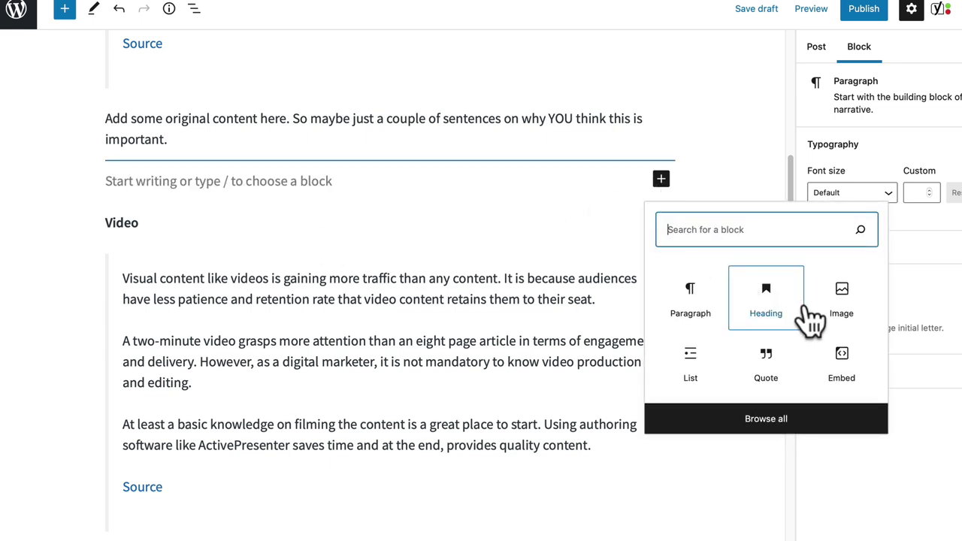
click(767, 423)
scroll(122, 275, down, 3)
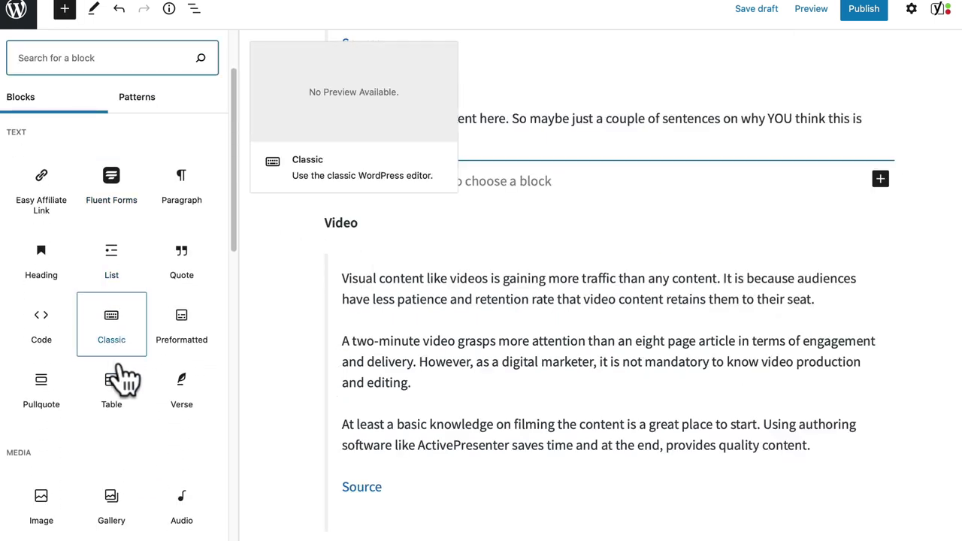
scroll(124, 368, down, 1)
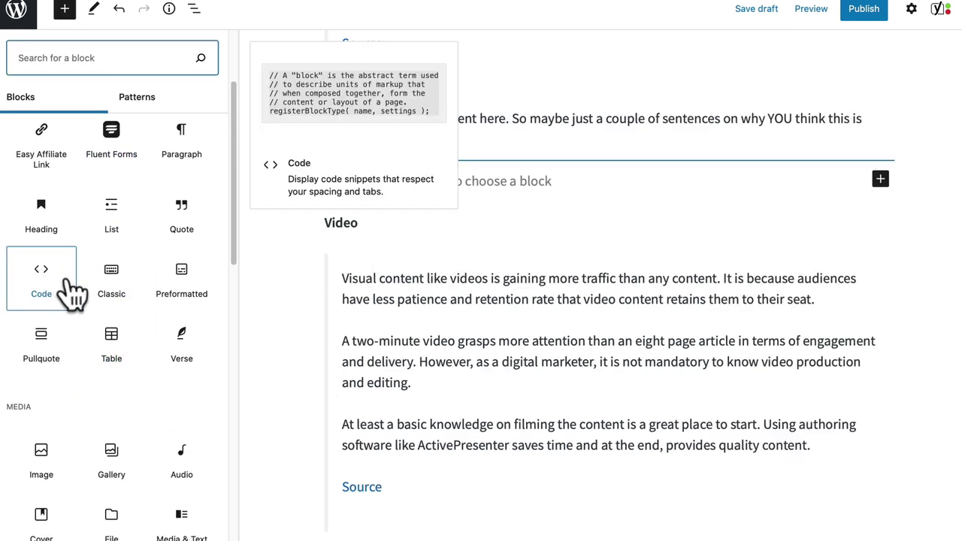
scroll(71, 289, down, 10)
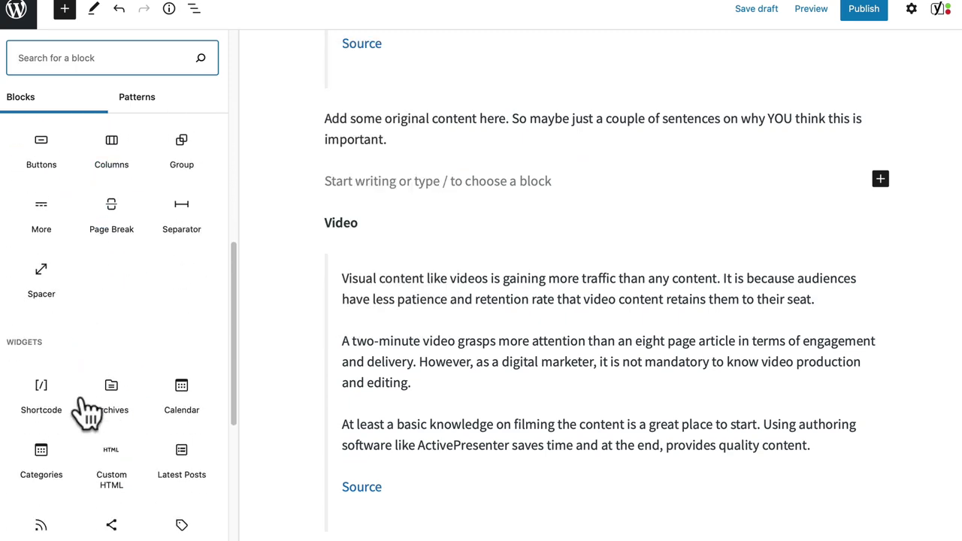
click(111, 460)
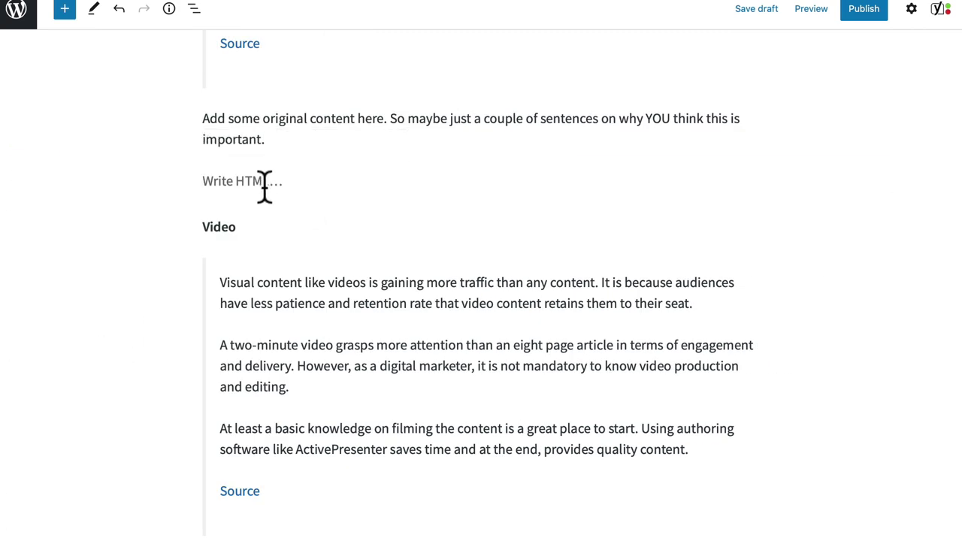
key(ctrl+v)
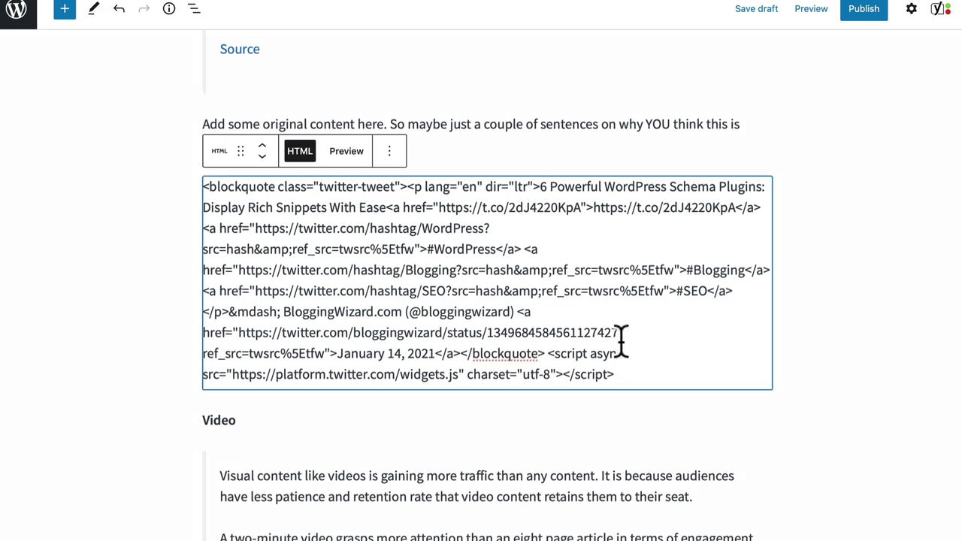
Step: Preview the post in a new tab and examine the embedded tweet below the original-content paragraph
scroll(524, 351, up, 2)
scroll(556, 385, down, 2)
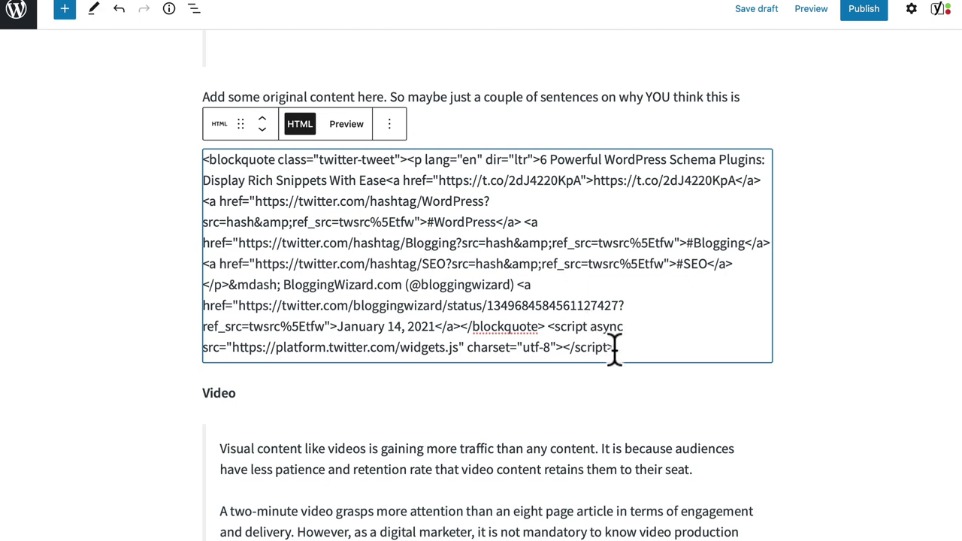
click(811, 8)
scroll(456, 345, down, 4)
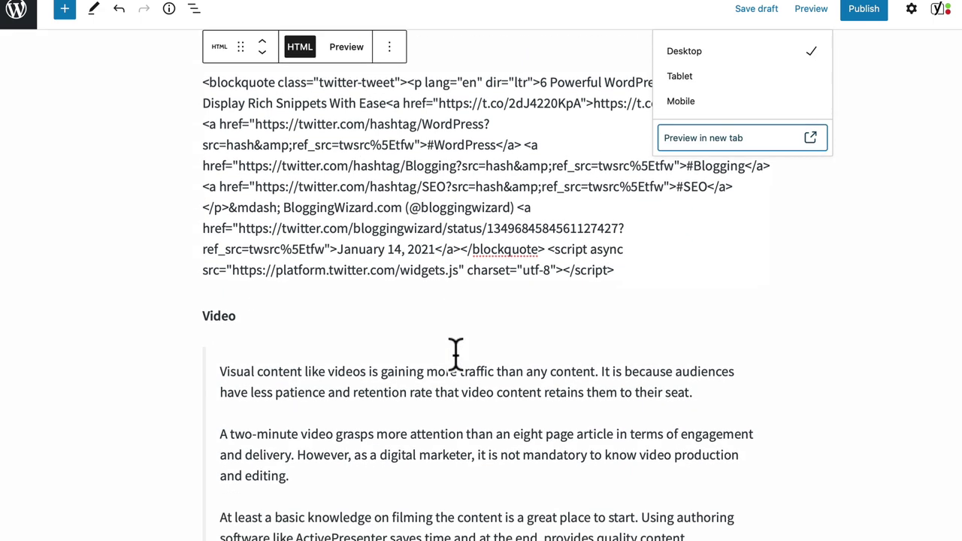
scroll(455, 290, up, 5)
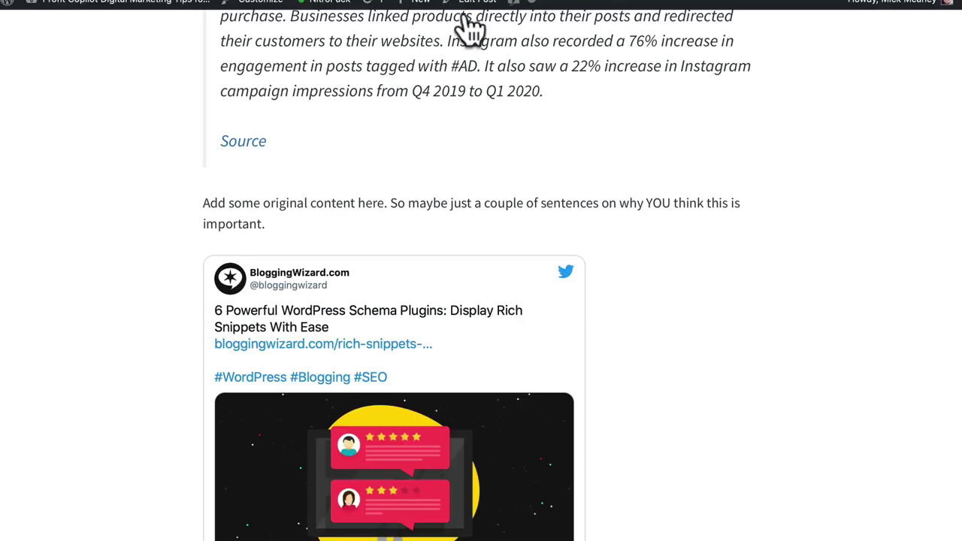
Step: Review the previewed post from the Shoppable Posts quote down through the original commentary to the end of the embedded tweet
scroll(515, 489, down, 3)
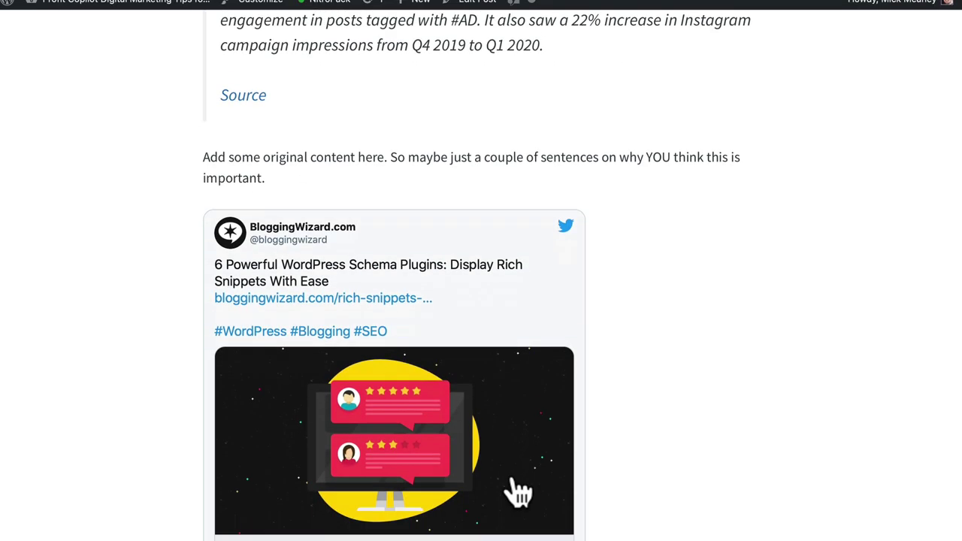
scroll(522, 447, up, 6)
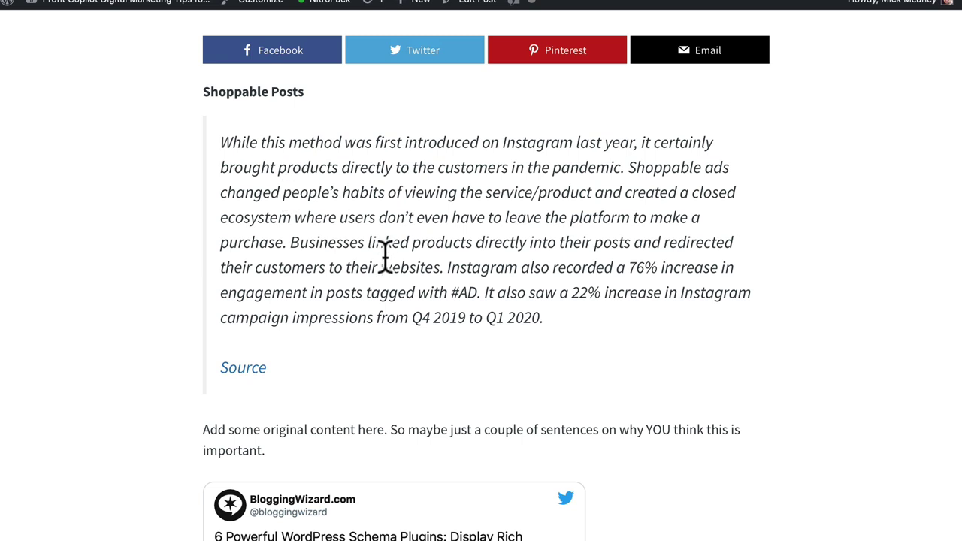
scroll(329, 146, up, 1)
scroll(386, 354, down, 5)
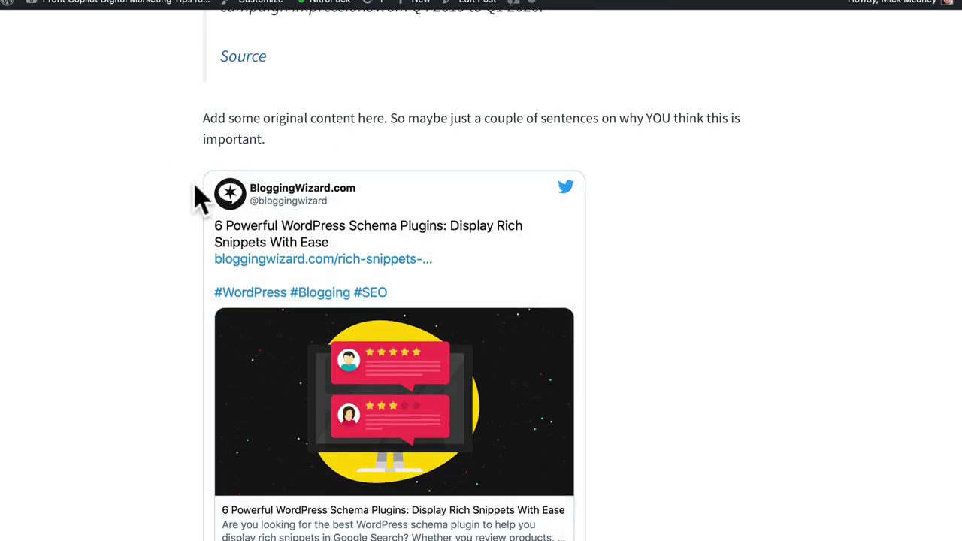
scroll(161, 177, down, 2)
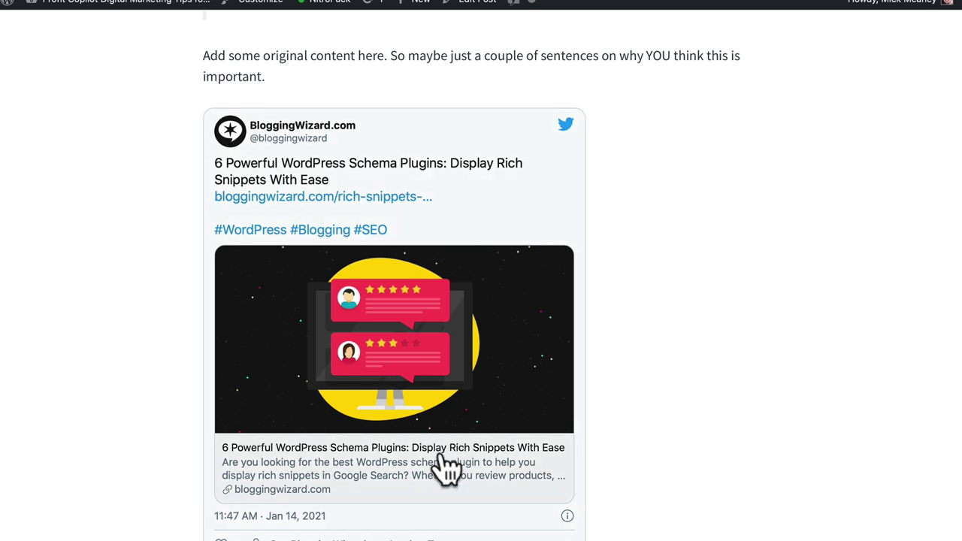
scroll(447, 469, up, 1)
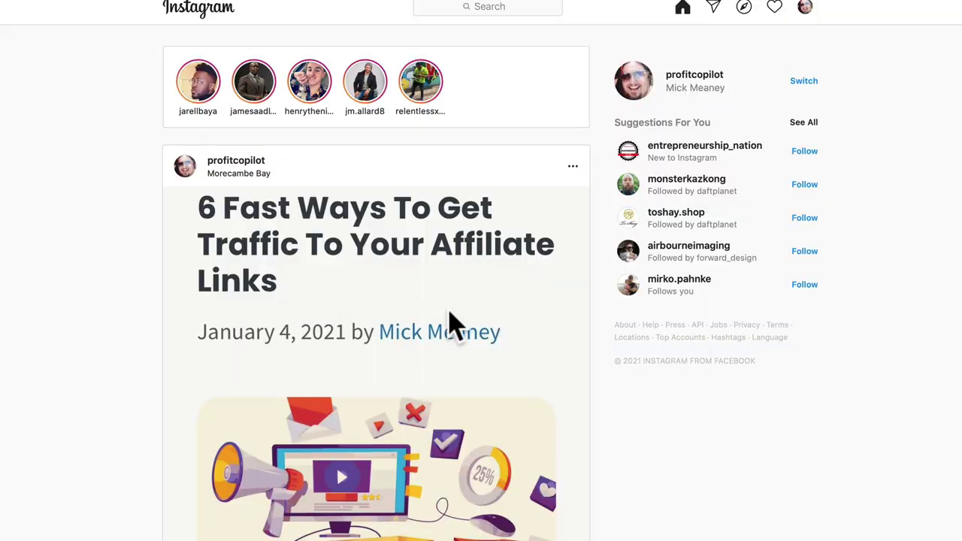
Step: Switch to Instagram and copy the embed code, caption included, of the "6 Fast Ways To Get Traffic To Your Affiliate Links" post
click(572, 169)
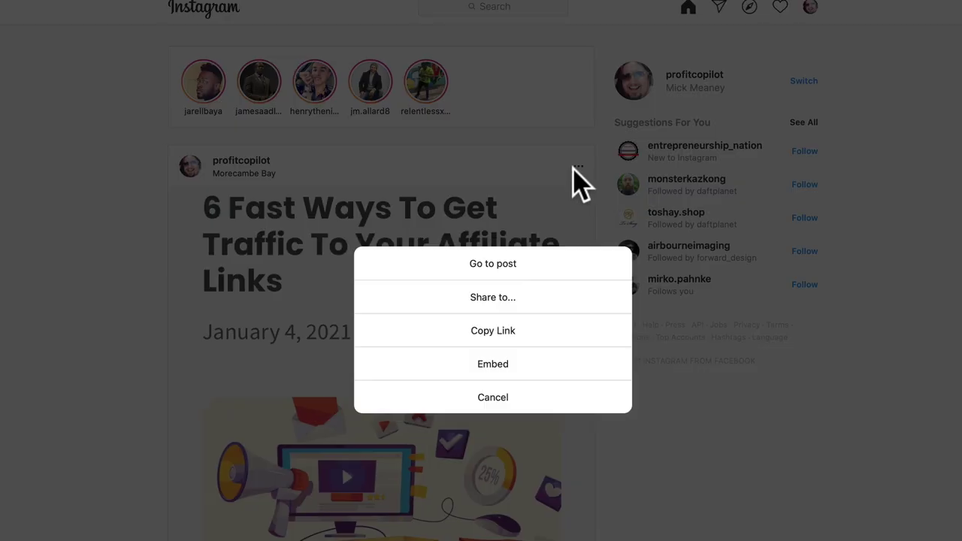
click(492, 367)
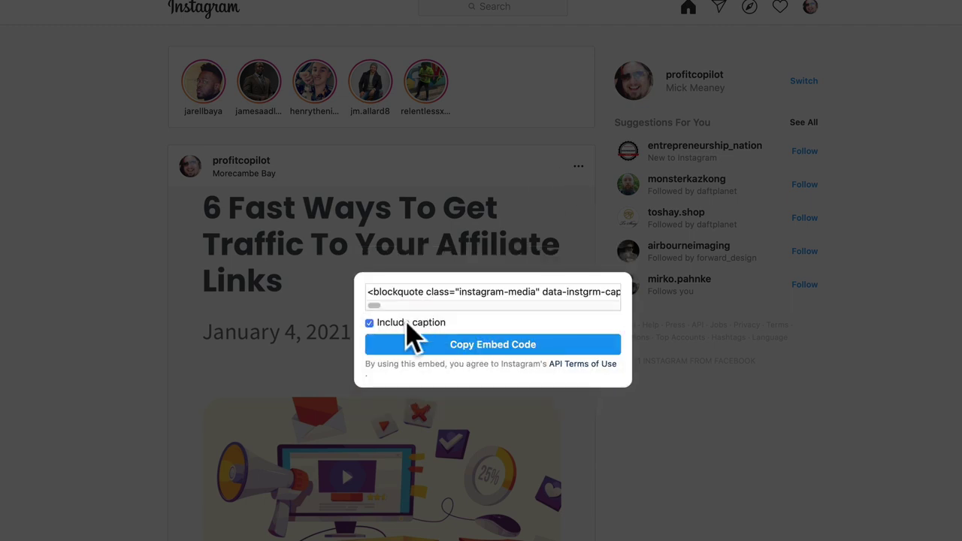
click(504, 349)
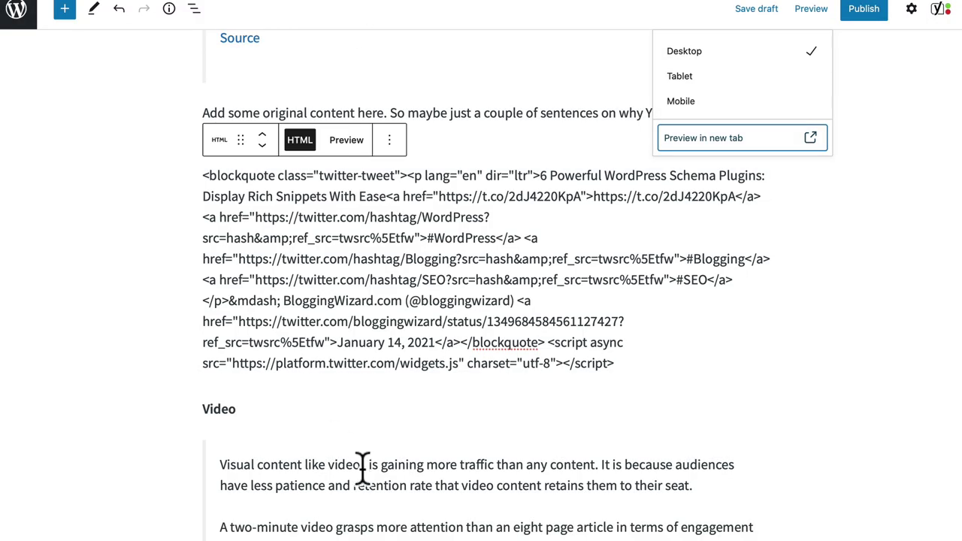
Step: Switch to the WordPress post and add an empty paragraph after the "Some original content here." text at its end
scroll(361, 279, down, 5)
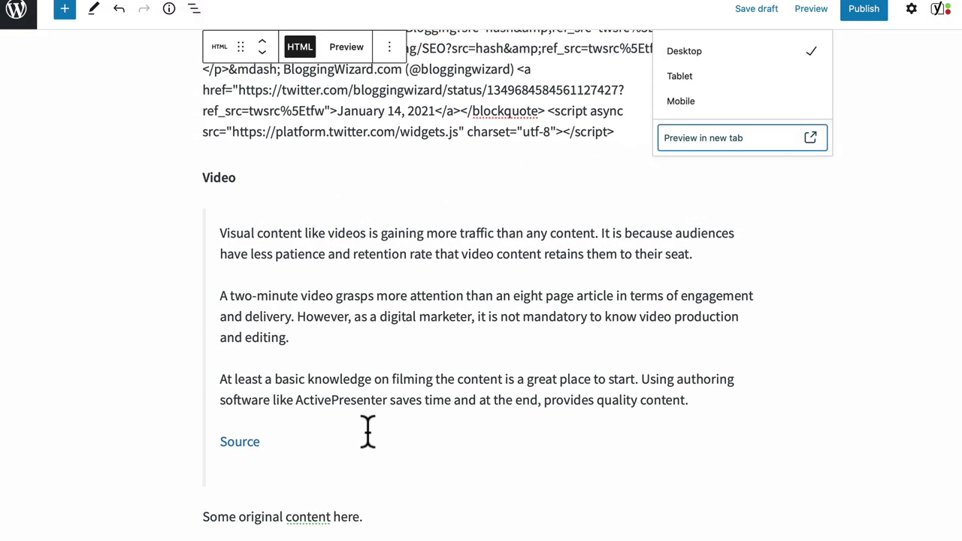
click(393, 476)
key(Return)
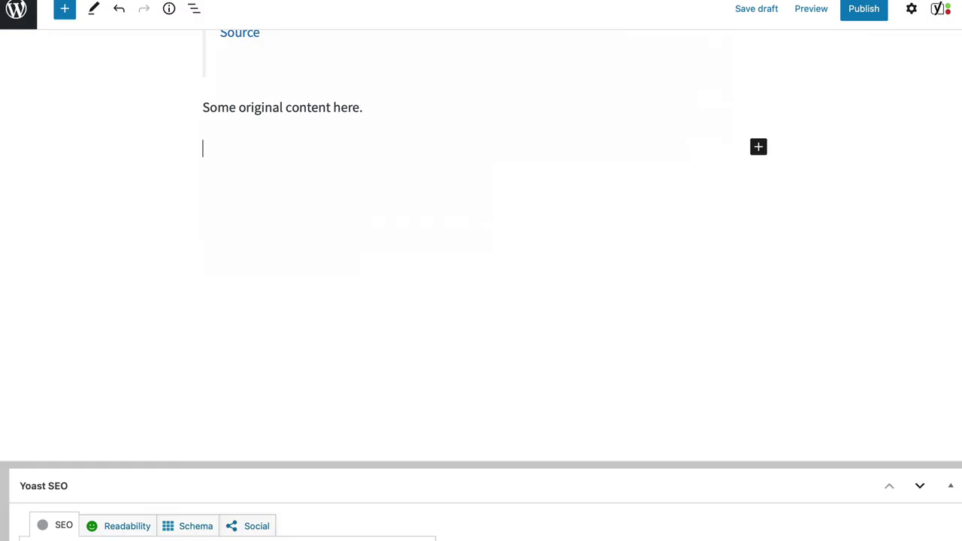
key(ctrl+v)
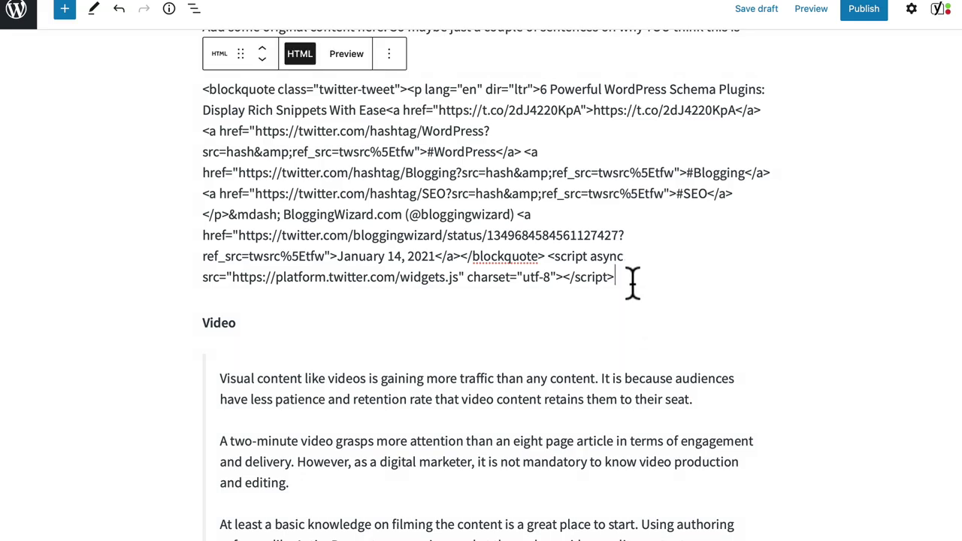
Step: Paste the copied Instagram embed code below the tweet code in the Custom HTML block, separated by a blank line
key(Return)
key(Return)
key(ctrl+v)
scroll(386, 307, up, 3)
scroll(397, 319, up, 20)
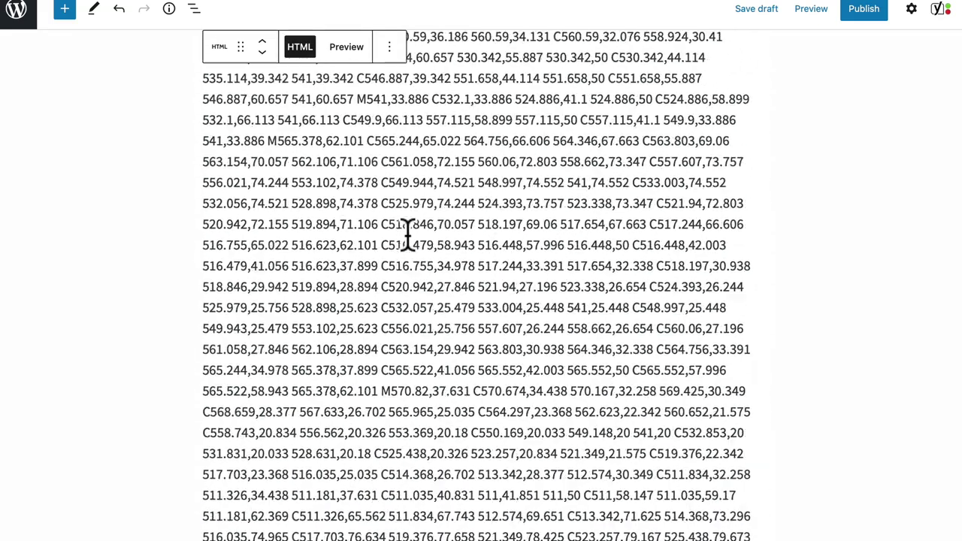
Step: Preview the updated post and examine the Instagram post embedded directly below the tweet
scroll(408, 233, up, 3)
scroll(382, 523, down, 7)
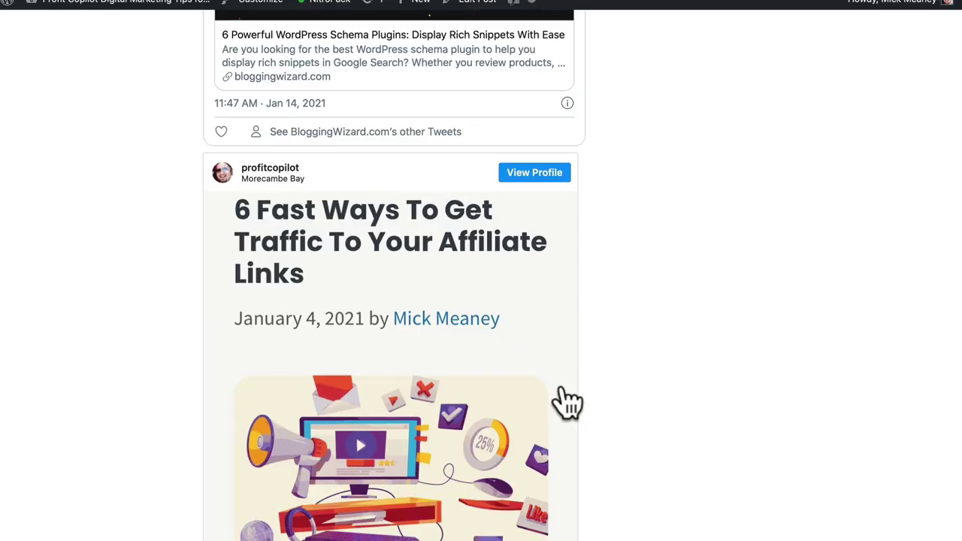
scroll(586, 353, down, 3)
scroll(450, 226, up, 5)
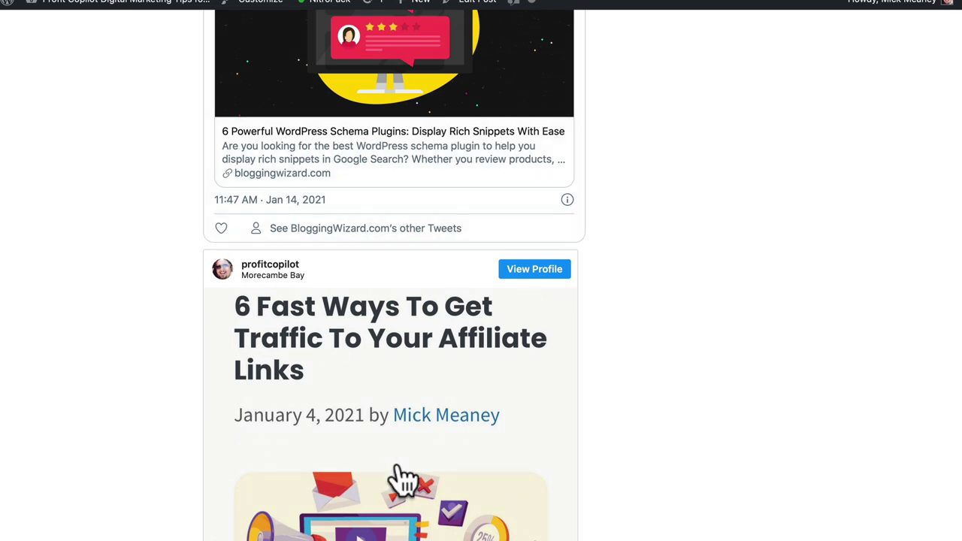
scroll(401, 477, down, 10)
scroll(449, 243, up, 5)
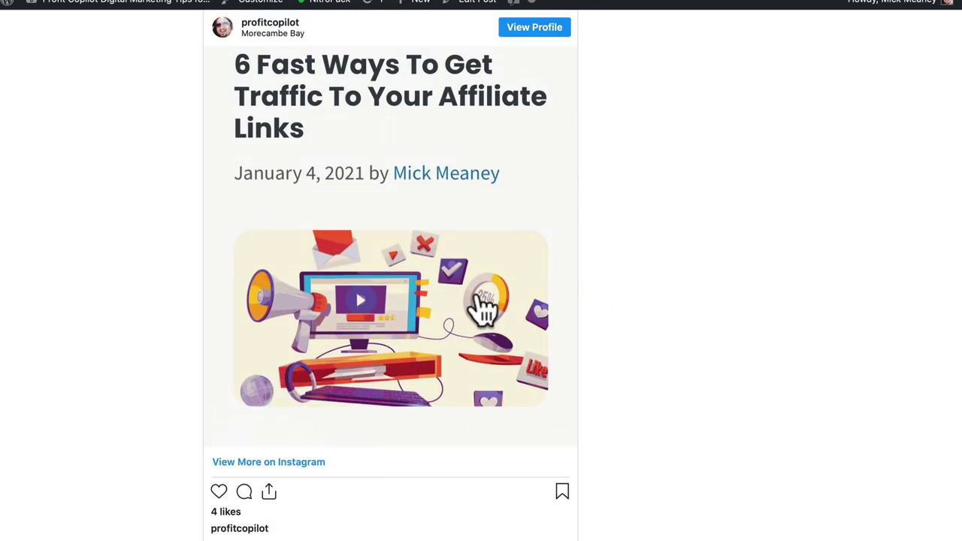
scroll(483, 311, up, 2)
scroll(526, 210, up, 5)
scroll(438, 440, down, 3)
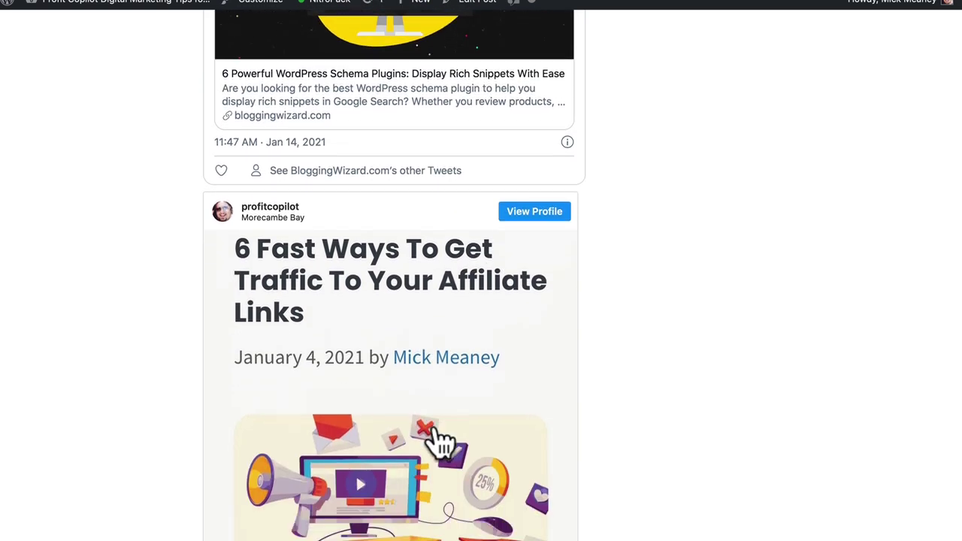
scroll(507, 253, up, 6)
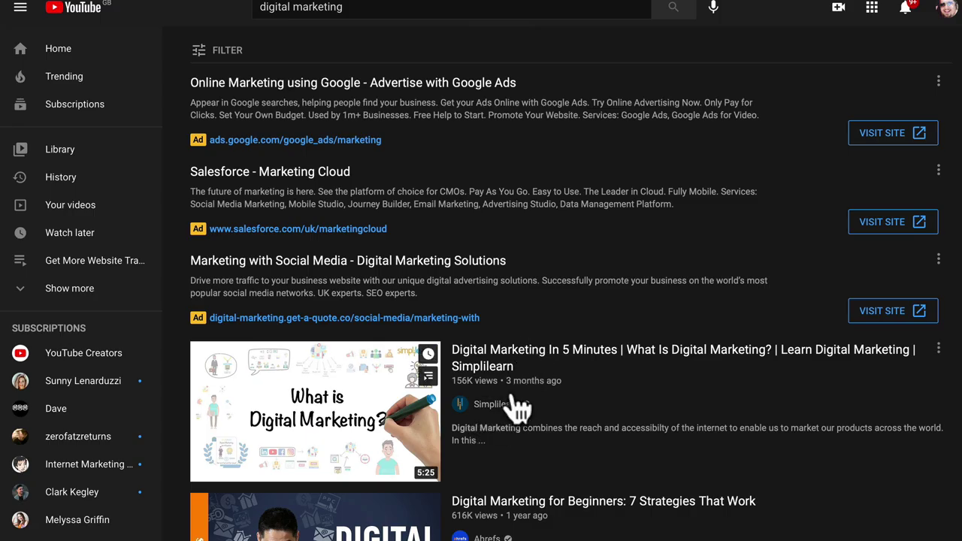
Step: Switch to the YouTube results for "digital marketing" and filter them to this month's uploads, sorted by view count
scroll(549, 376, down, 2)
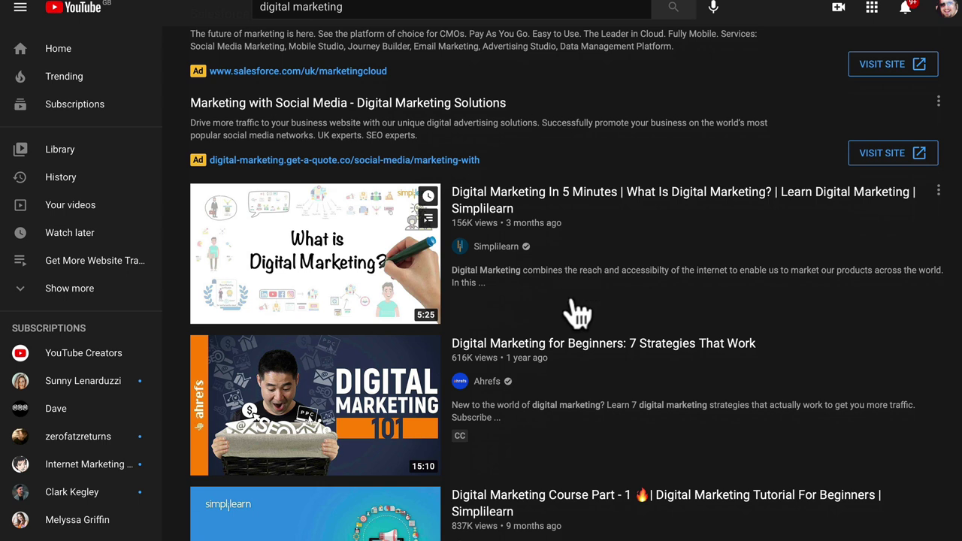
scroll(575, 303, up, 2)
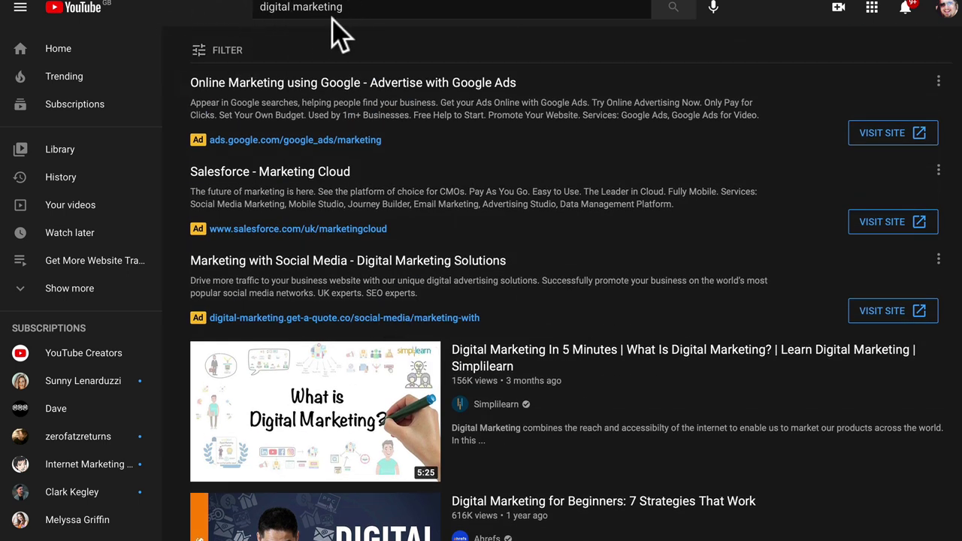
click(224, 66)
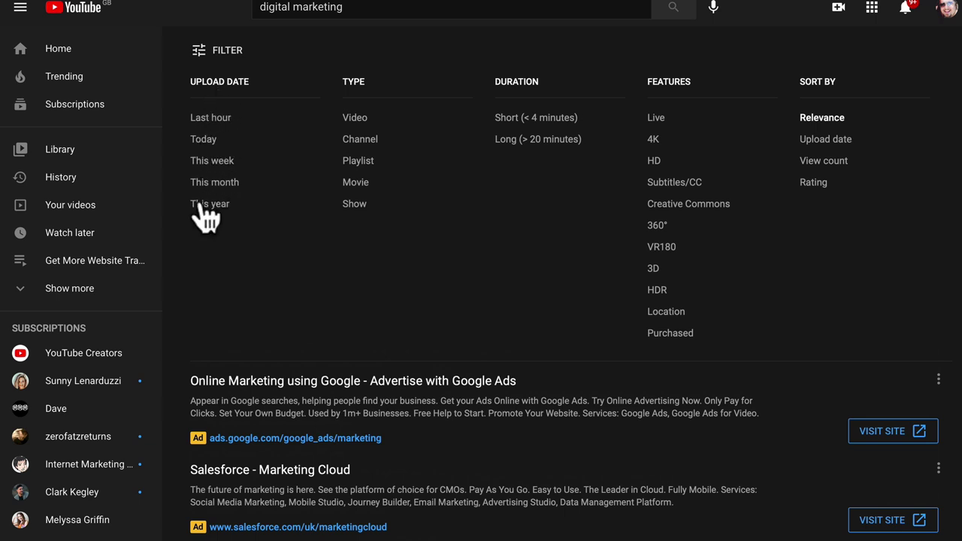
click(242, 181)
click(242, 60)
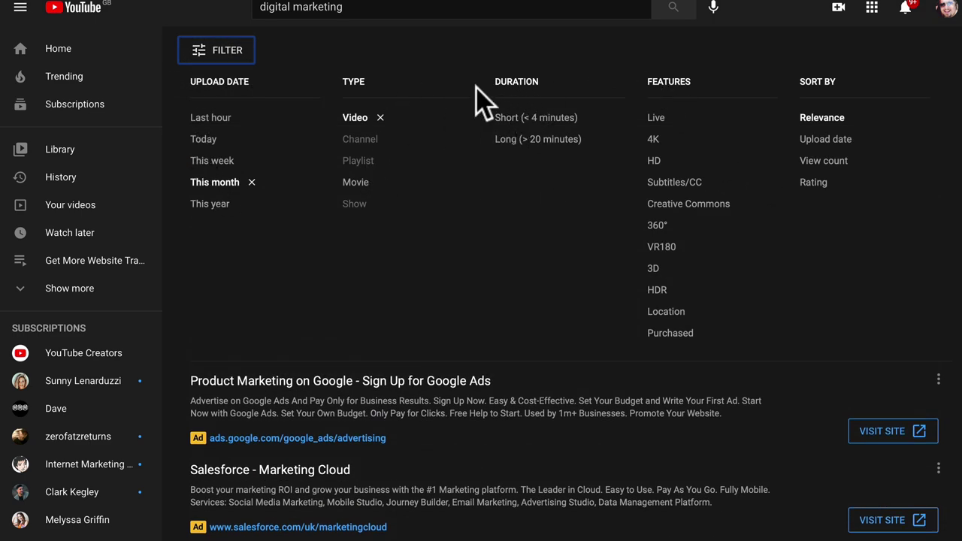
click(824, 162)
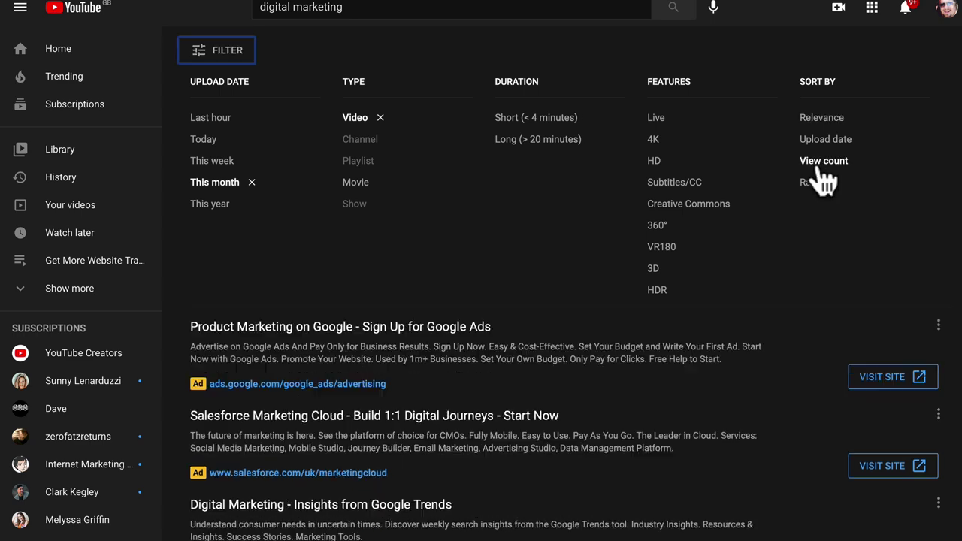
Step: Browse the filtered results and open the video "Digital Marketing Guide ? | If you wants to learn must watch"
scroll(535, 287, down, 3)
scroll(537, 300, down, 1)
scroll(594, 401, down, 2)
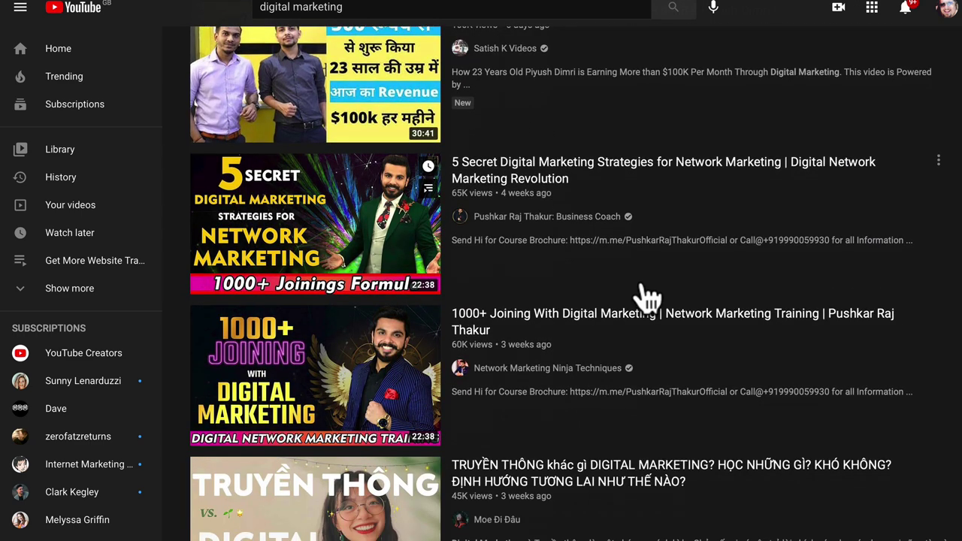
scroll(604, 436, down, 2)
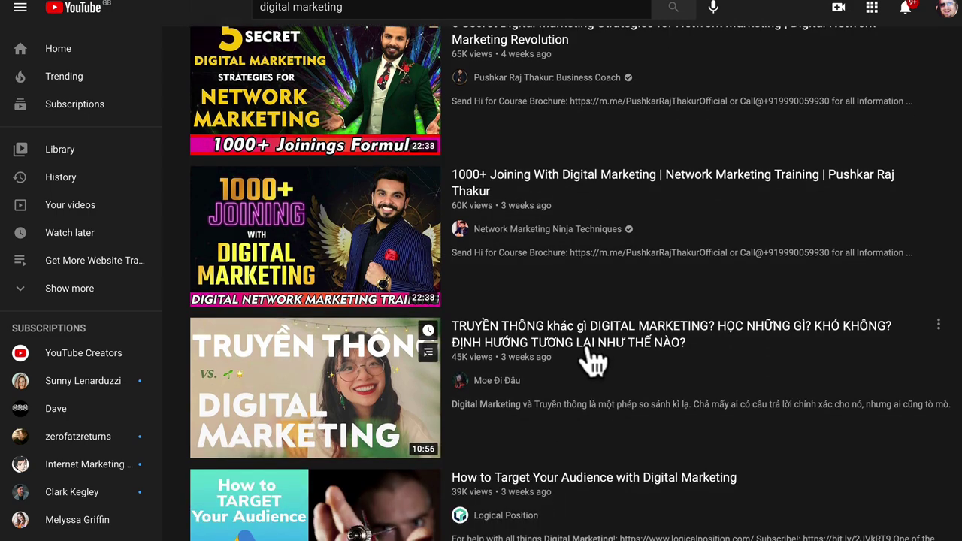
scroll(594, 410, down, 2)
scroll(644, 418, down, 2)
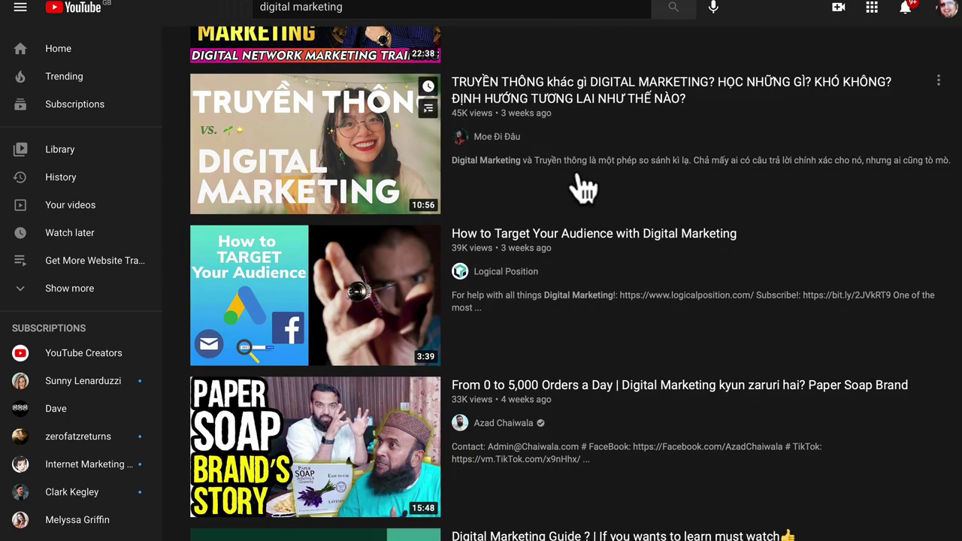
scroll(569, 440, down, 6)
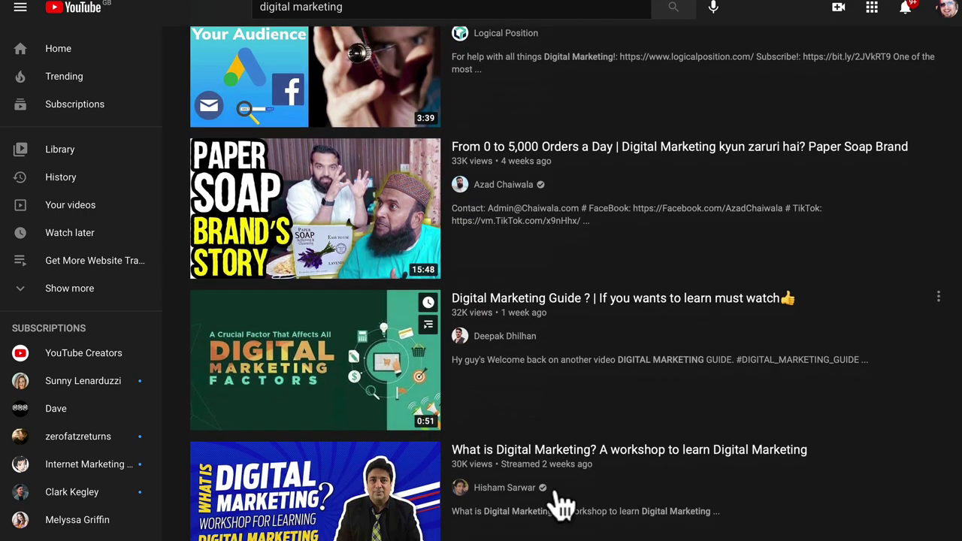
scroll(569, 393, down, 1)
scroll(489, 300, up, 1)
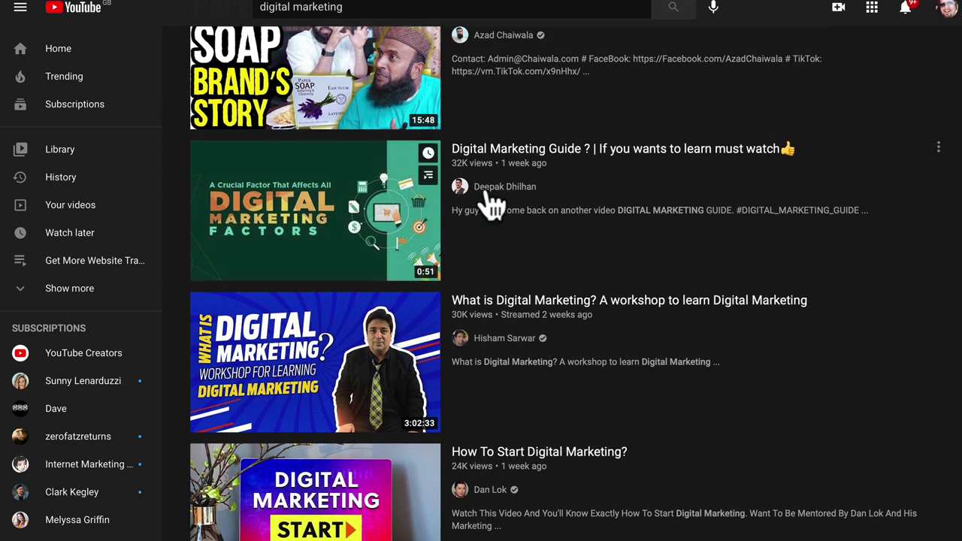
click(583, 150)
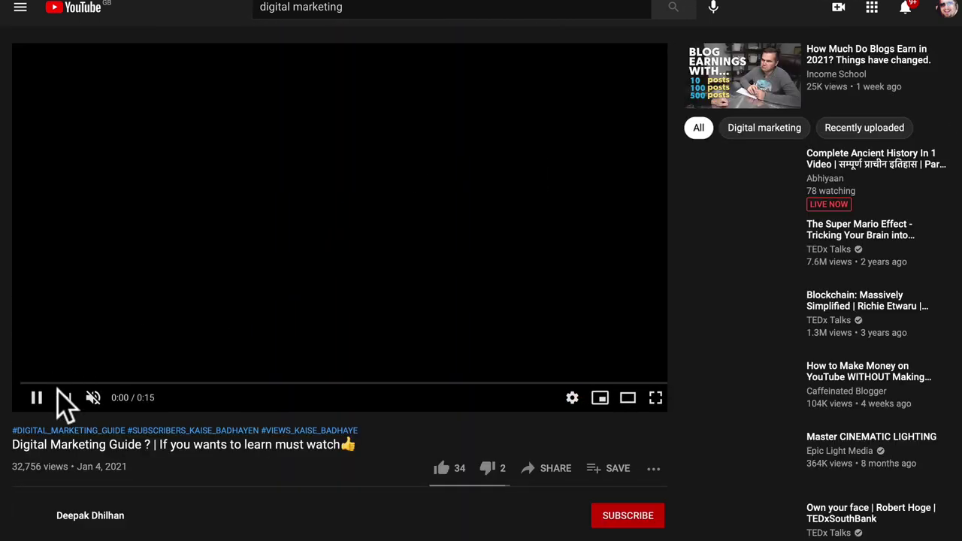
Step: Look over the opened video's page and bring up its embed code through the Share options
scroll(359, 221, down, 4)
scroll(342, 237, up, 3)
scroll(338, 237, down, 2)
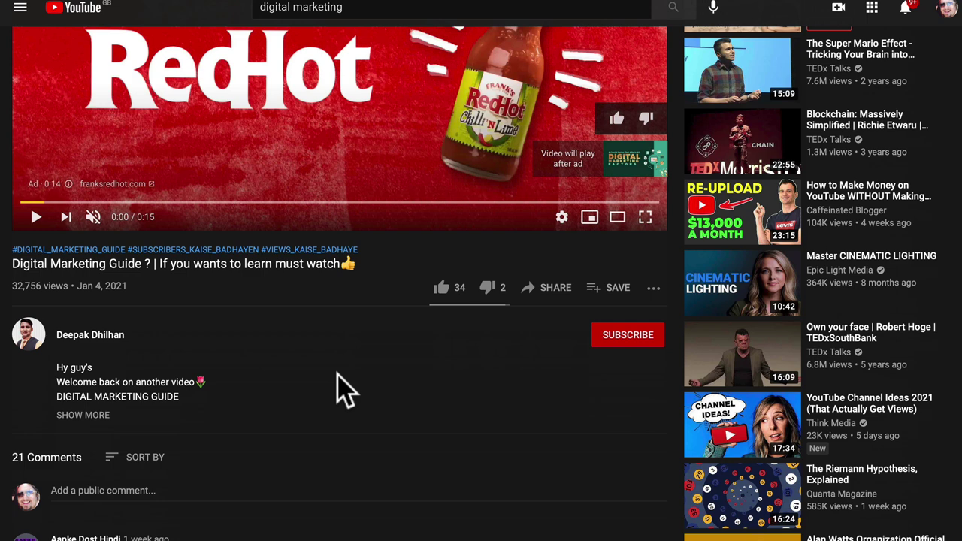
scroll(347, 319, up, 3)
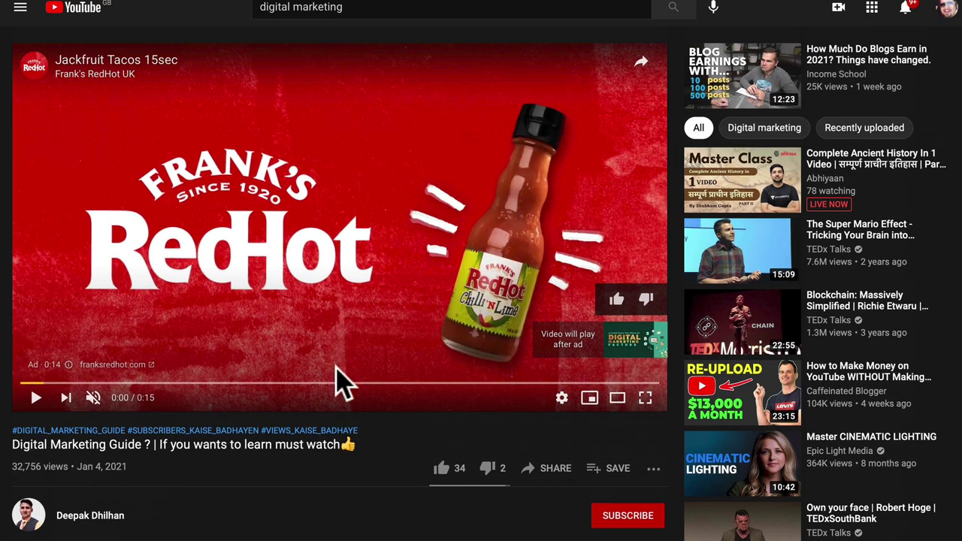
scroll(376, 421, down, 1)
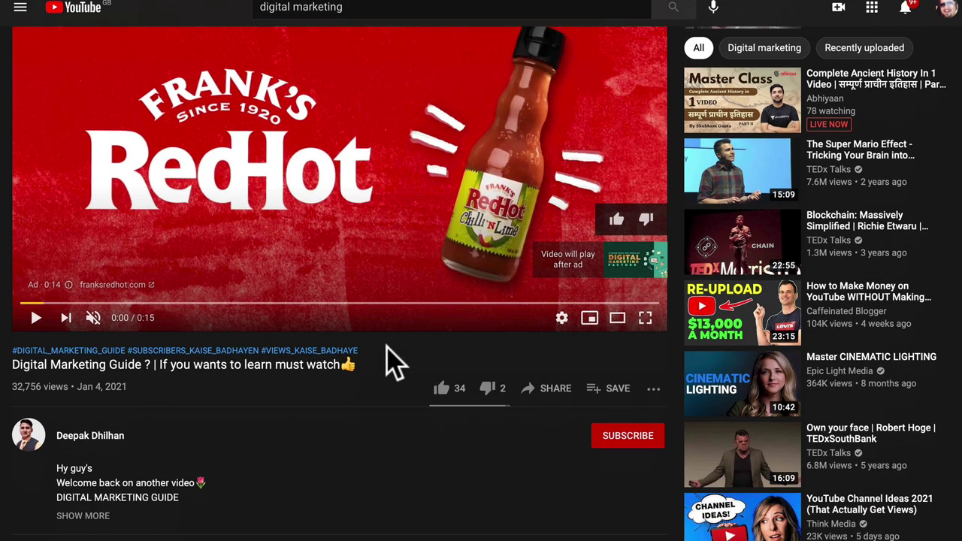
scroll(350, 458, down, 2)
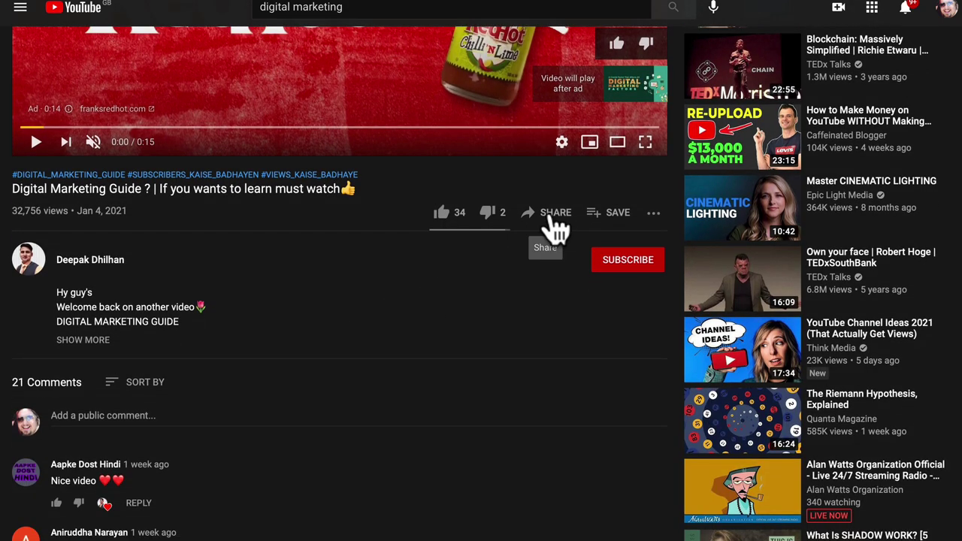
click(554, 225)
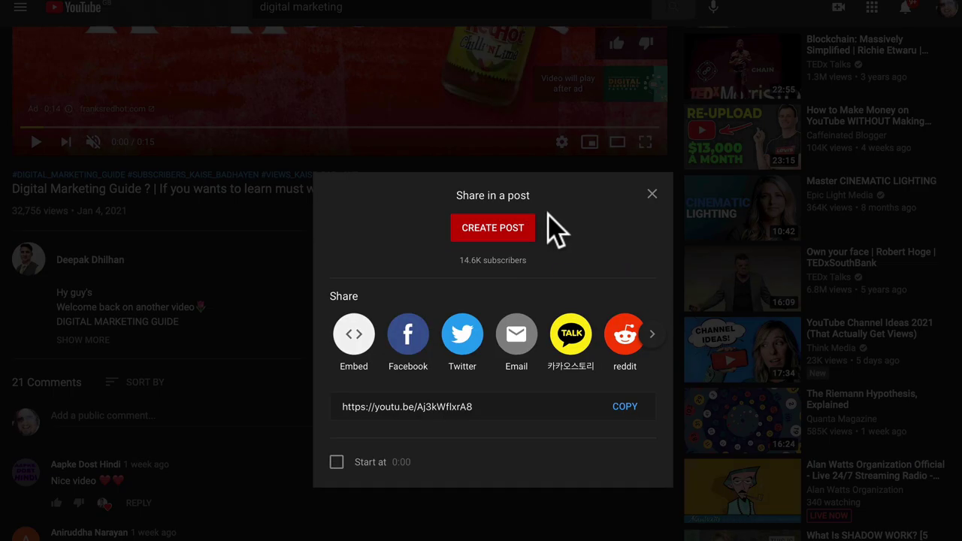
click(354, 335)
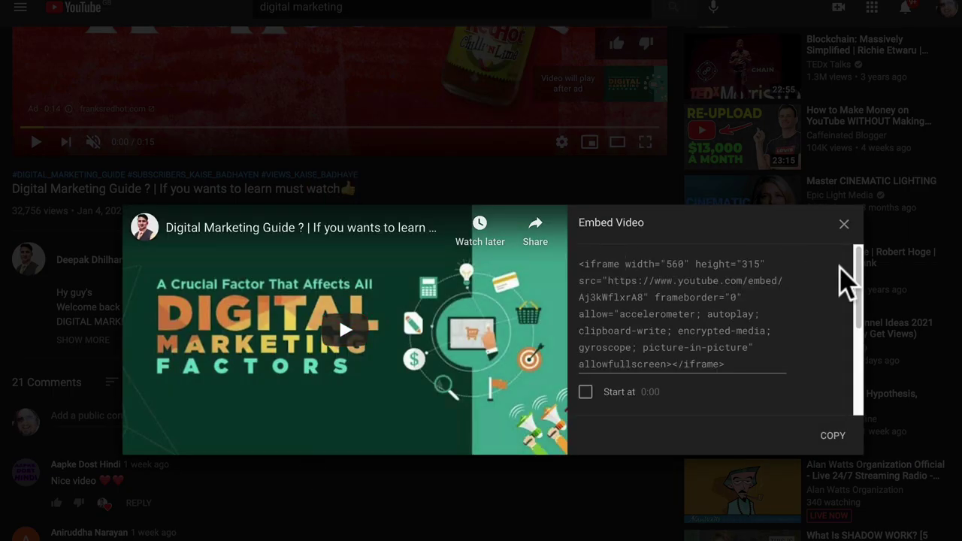
Step: Review the video's embed options, keeping player controls shown, and copy the full iframe embed code
drag(858, 279, 846, 310)
scroll(827, 323, down, 3)
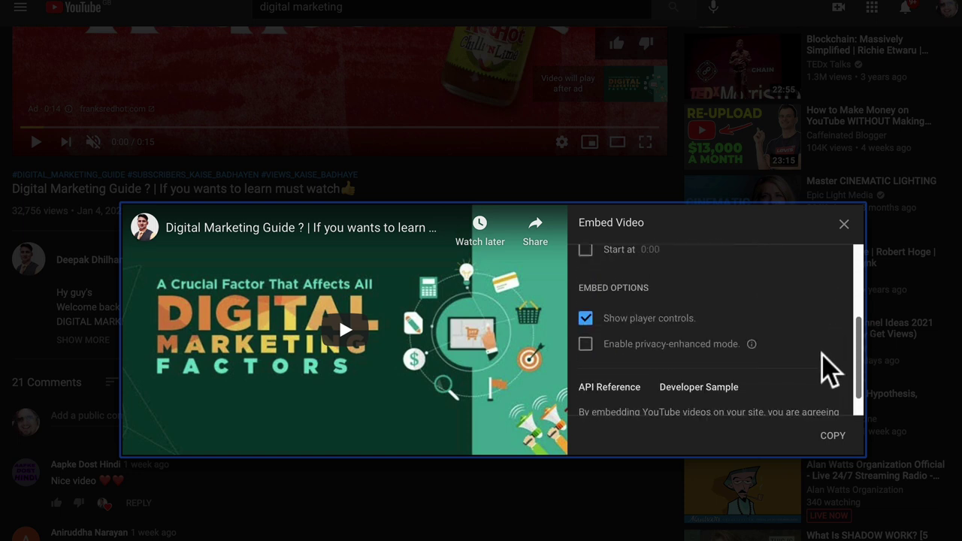
drag(859, 354, 852, 266)
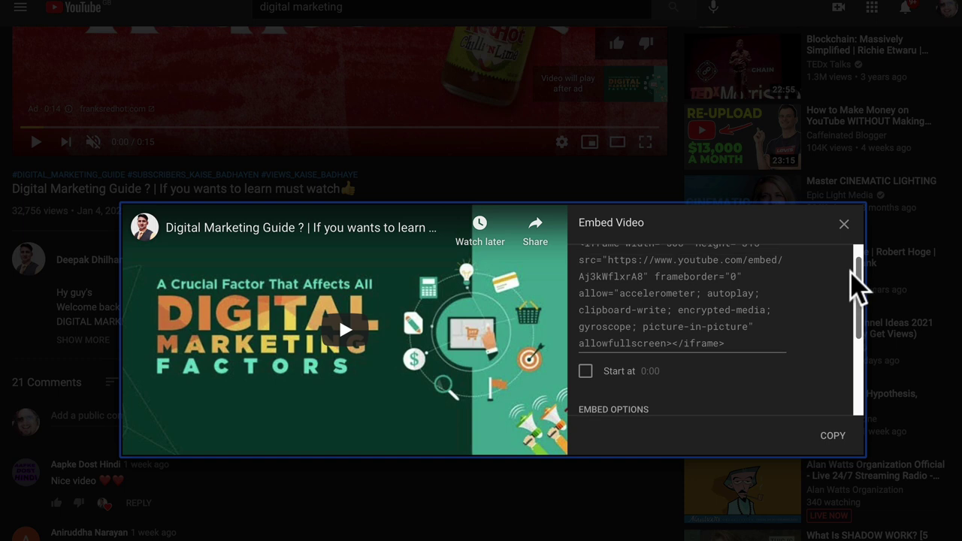
scroll(799, 318, up, 2)
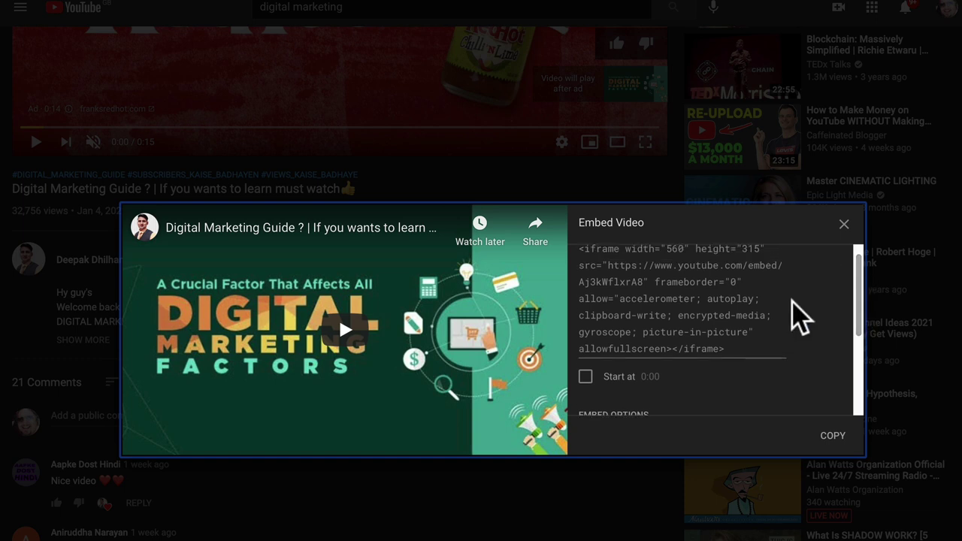
click(603, 263)
key(ctrl+c)
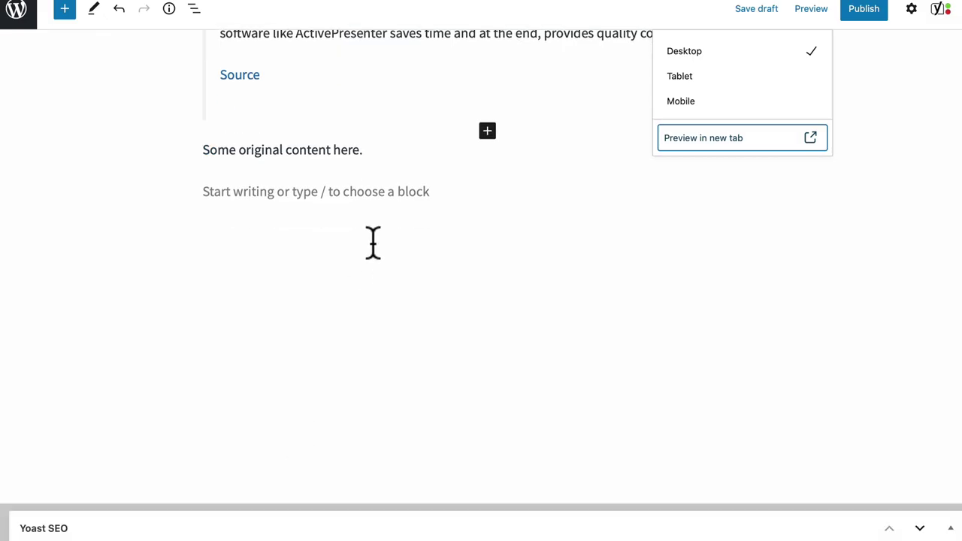
Step: Switch to the WordPress editor, add a Custom HTML block below "Some original content here." and paste the YouTube embed code into it
click(400, 194)
click(758, 190)
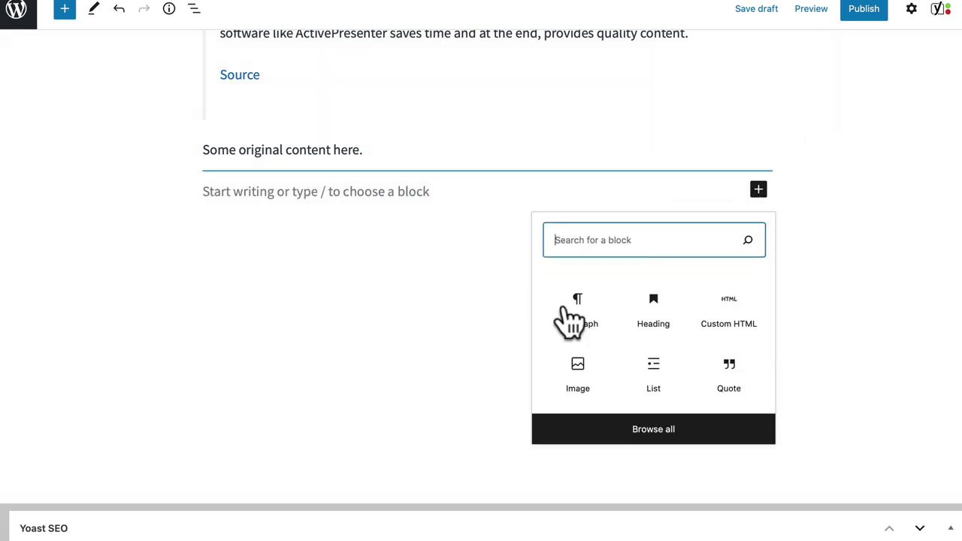
click(727, 324)
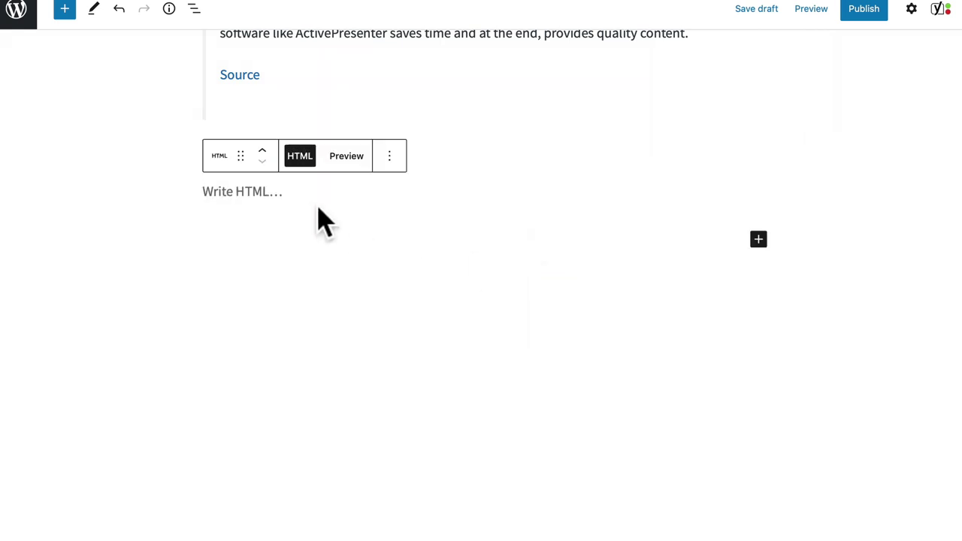
key(ctrl+v)
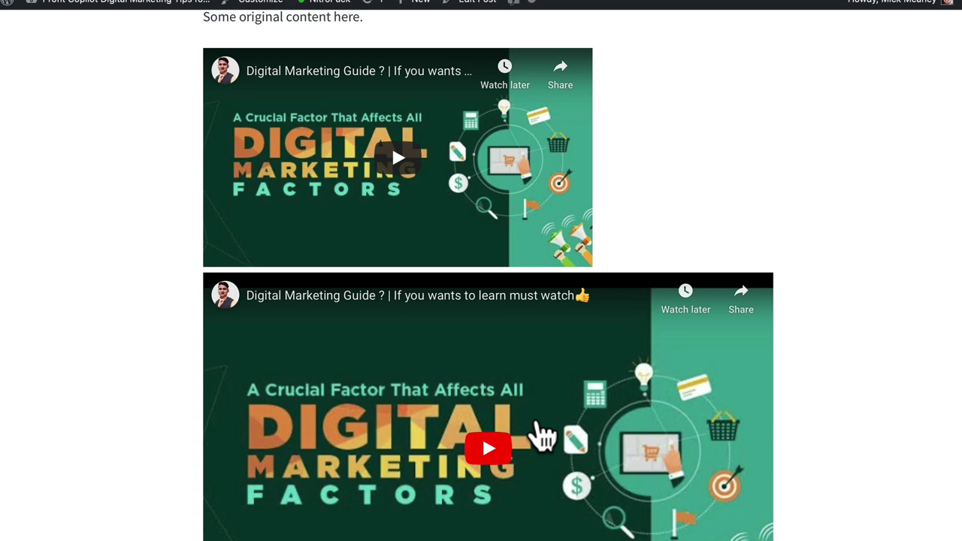
Step: Review the post in the preview and the editor, examining the embedded videos, quoted excerpts with sources, commentary, tweet and Instagram post
scroll(456, 236, down, 1)
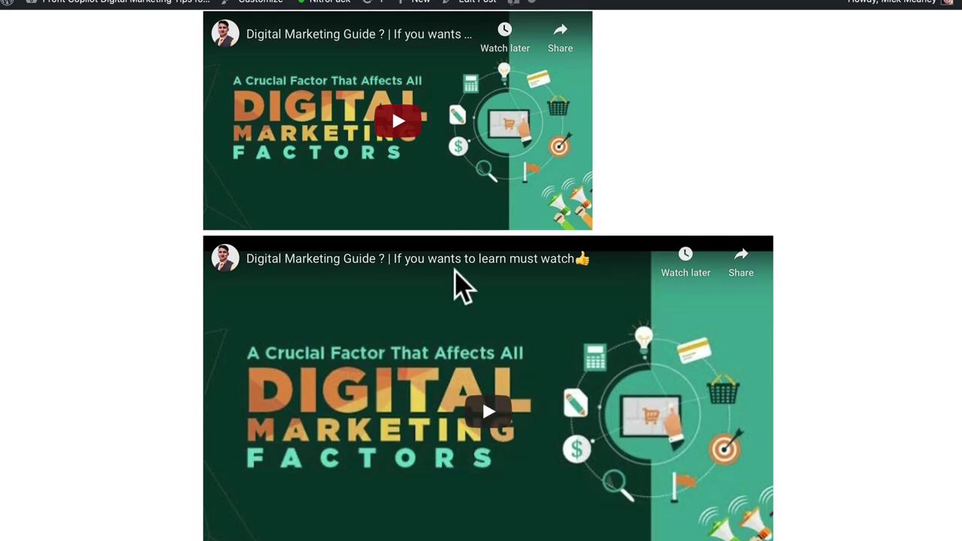
scroll(462, 285, up, 2)
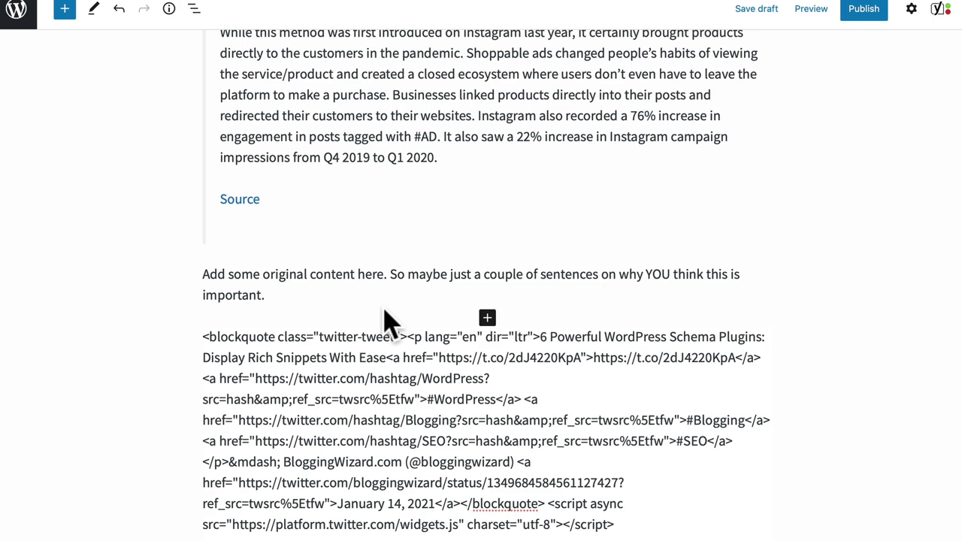
scroll(536, 234, up, 5)
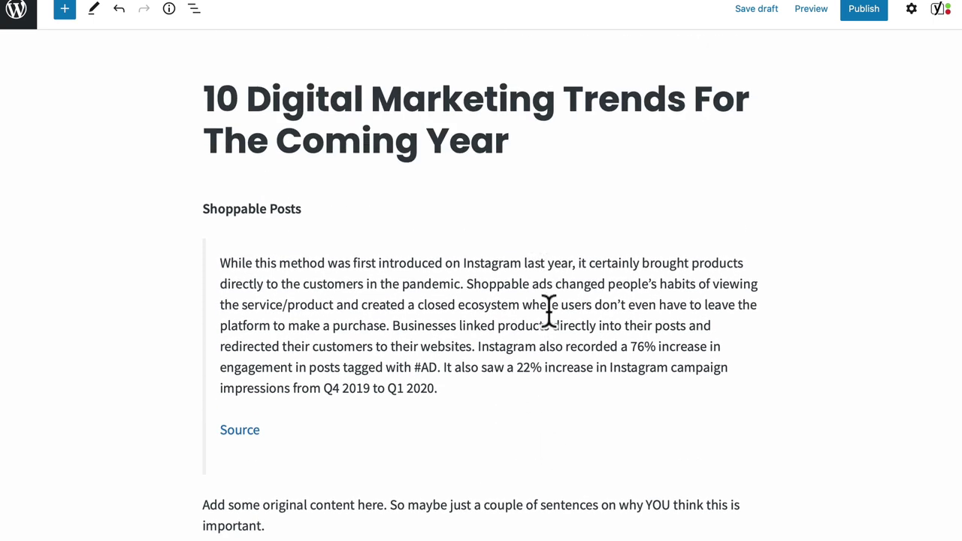
scroll(490, 368, down, 5)
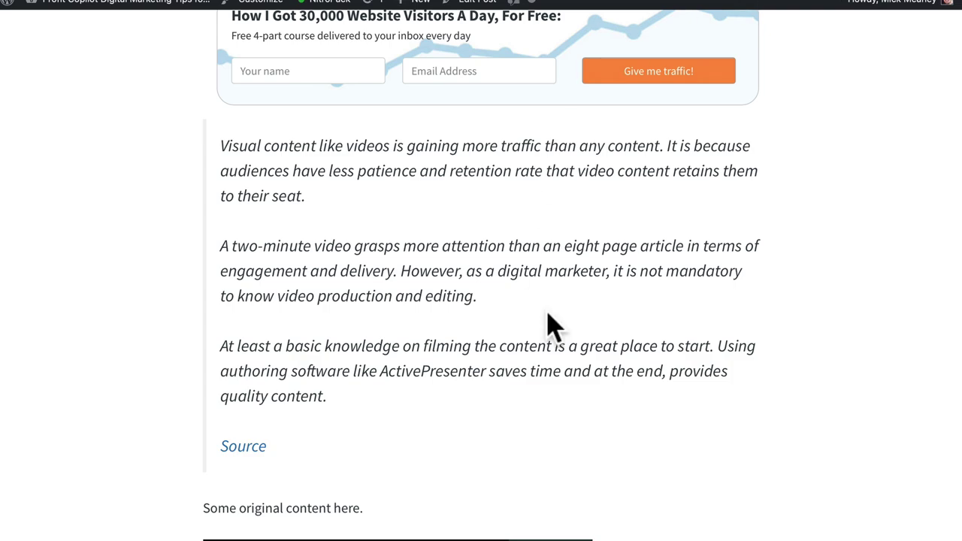
scroll(553, 324, up, 10)
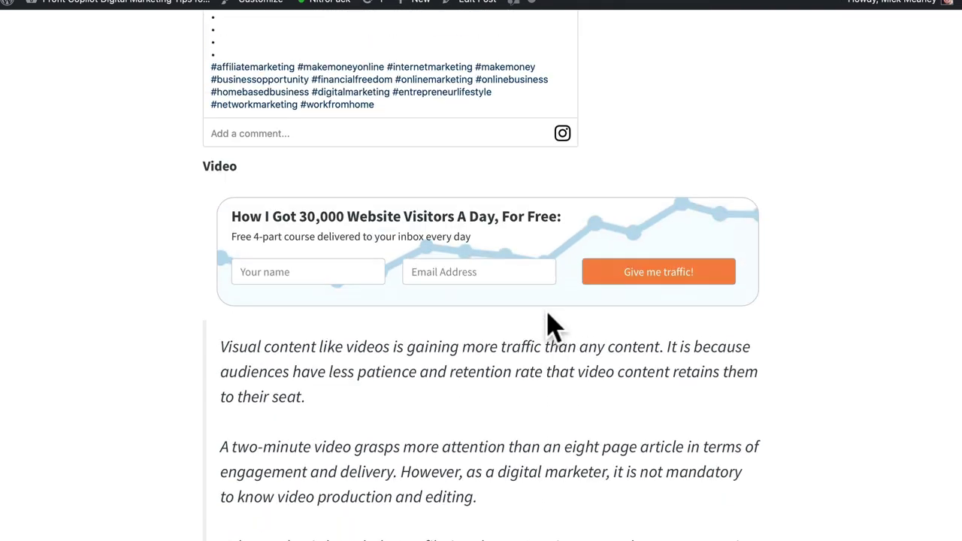
scroll(448, 335, up, 10)
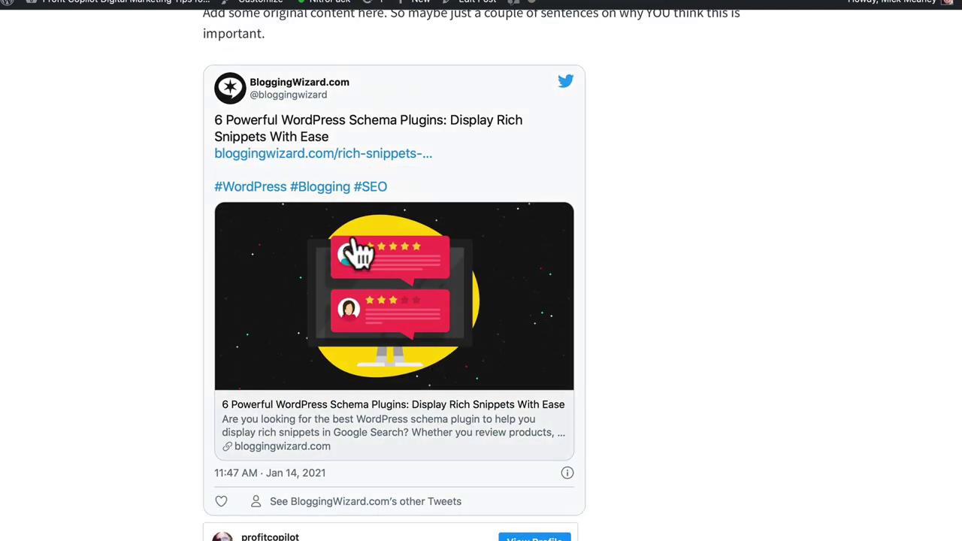
scroll(516, 496, down, 15)
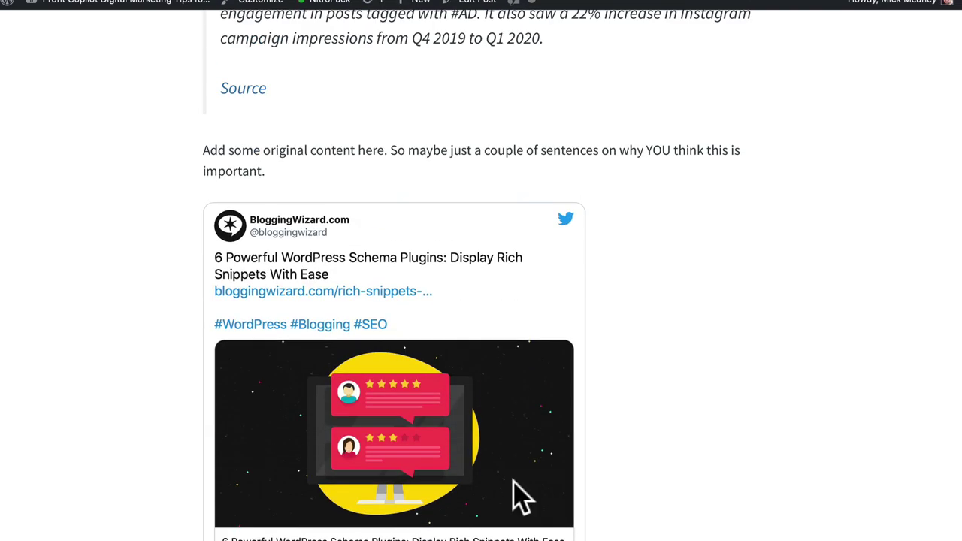
scroll(649, 457, up, 15)
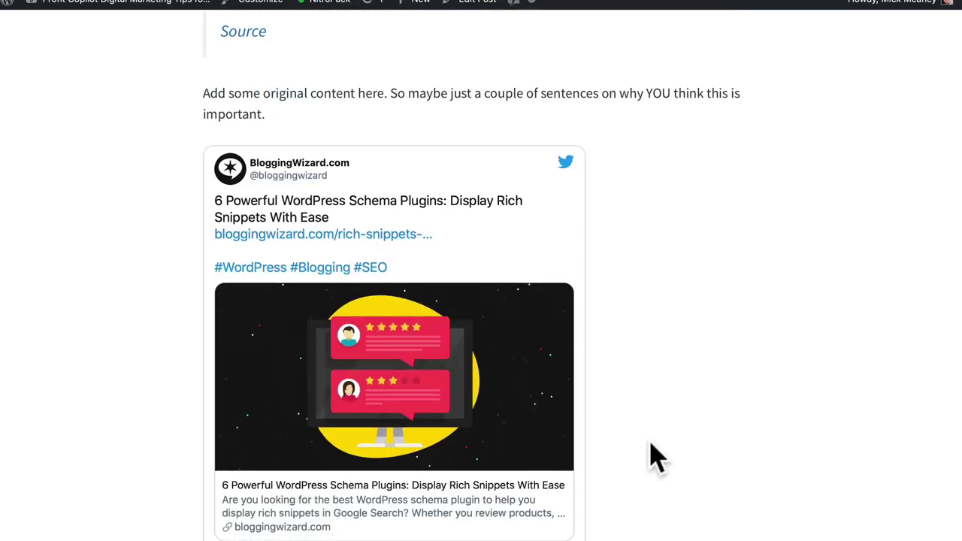
scroll(649, 457, down, 10)
scroll(649, 401, down, 12)
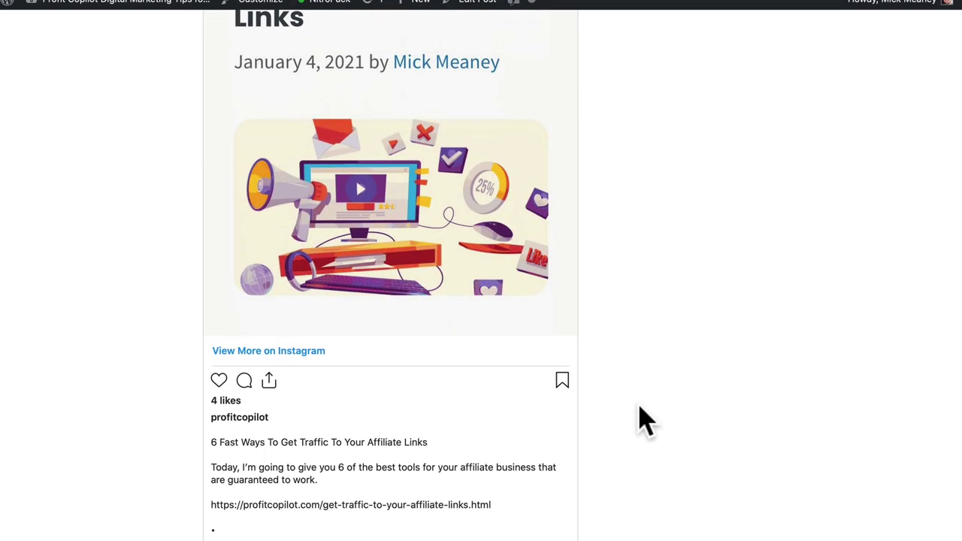